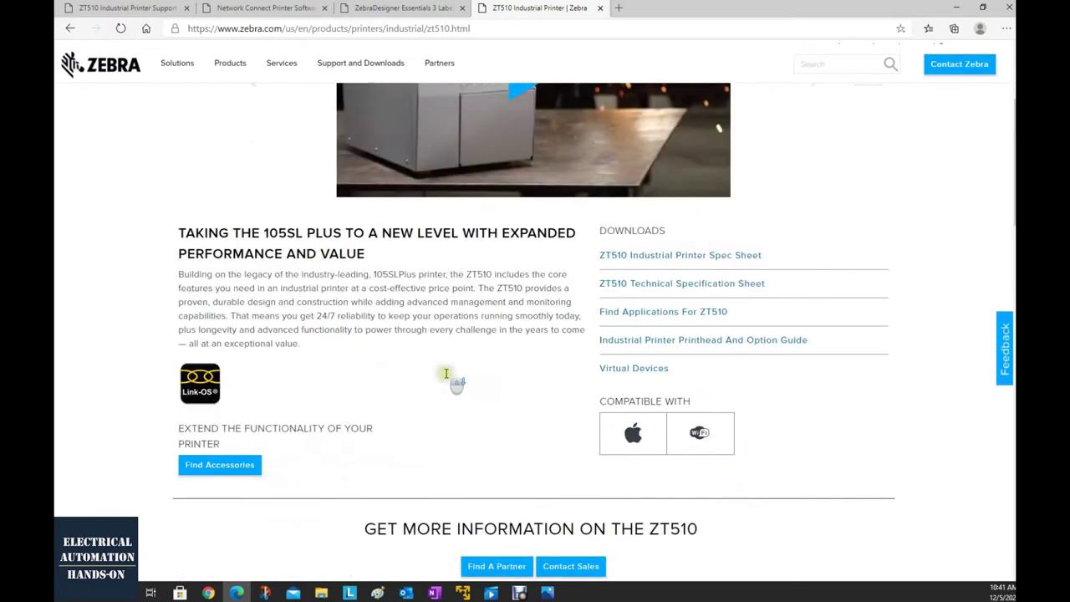
Step: Look through the ZT510 Industrial Printer product page and open its support page for how-to videos, manuals and drivers
scroll(429, 241, "up", 10)
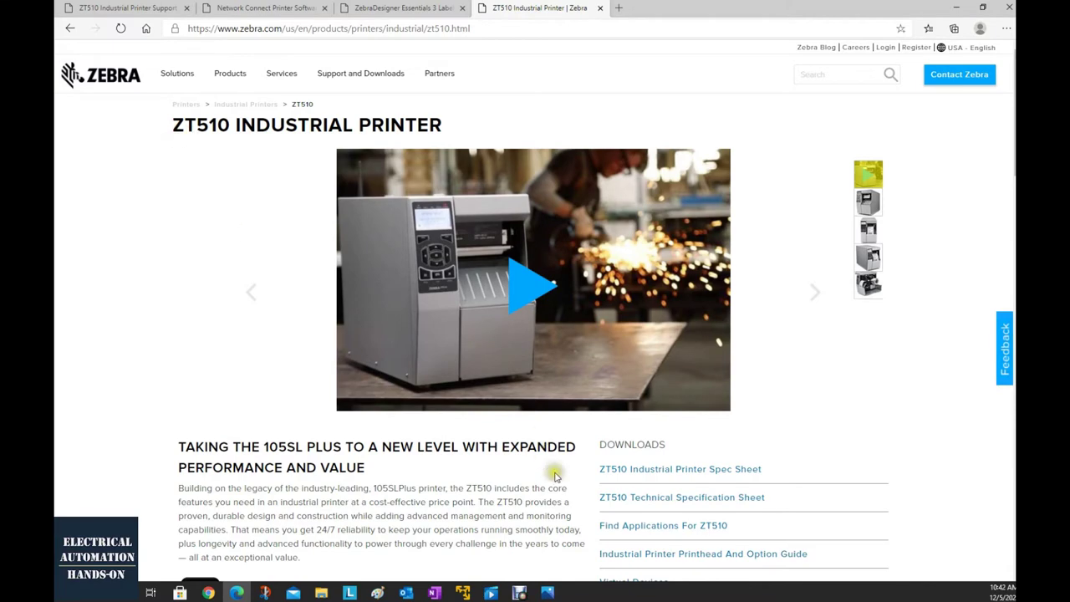
scroll(556, 477, "down", 2)
scroll(544, 432, "down", 1)
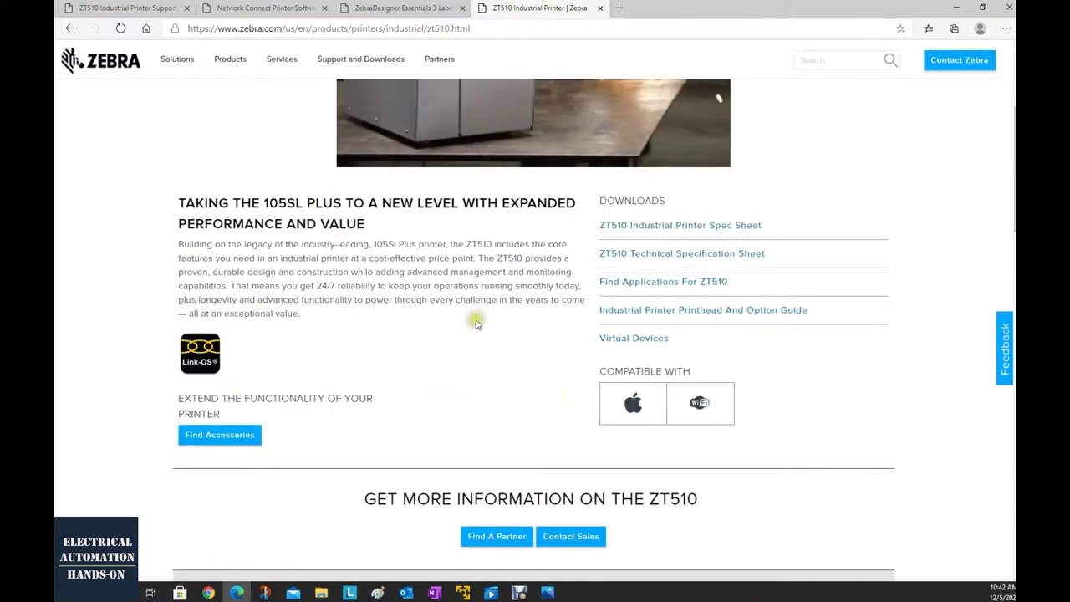
scroll(475, 324, "down", 10)
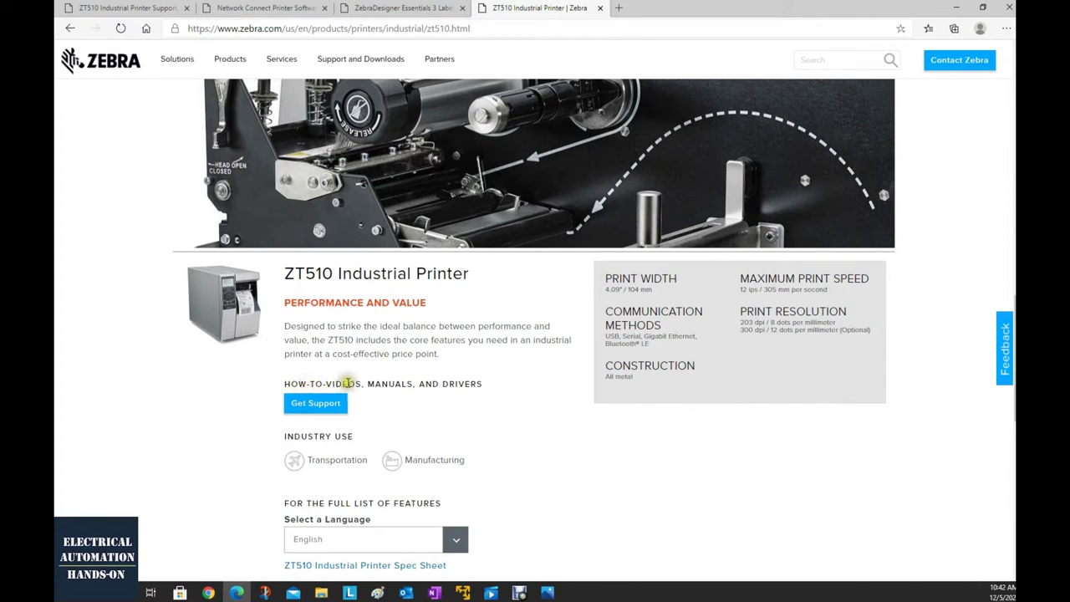
left_click(305, 403)
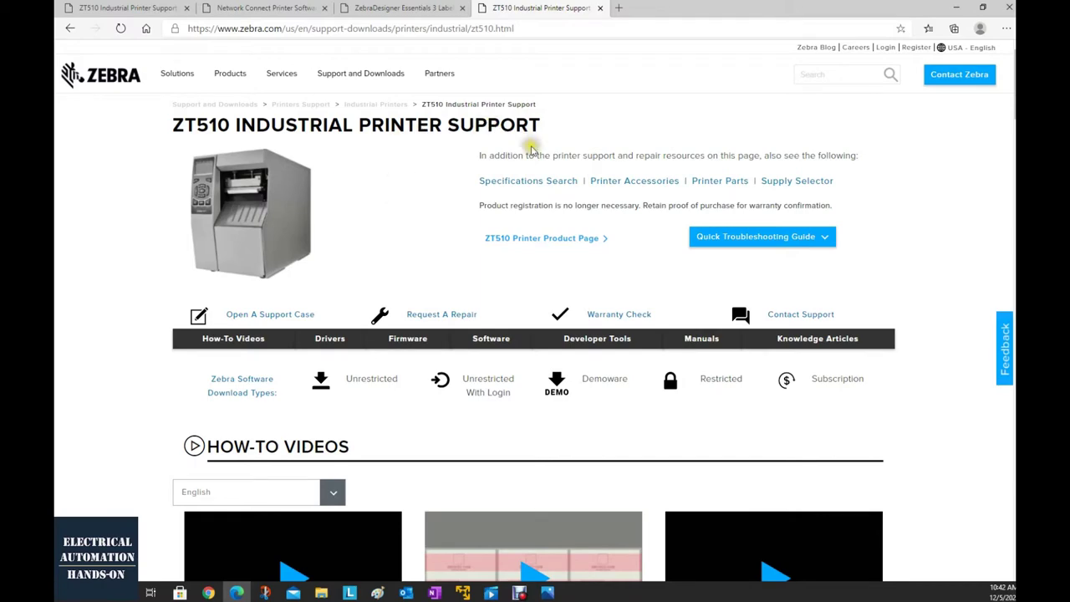
Step: Examine the how-to videos and the recommended Windows drivers offered on the ZT510 support page
scroll(526, 251, "down", 1)
scroll(518, 244, "down", 2)
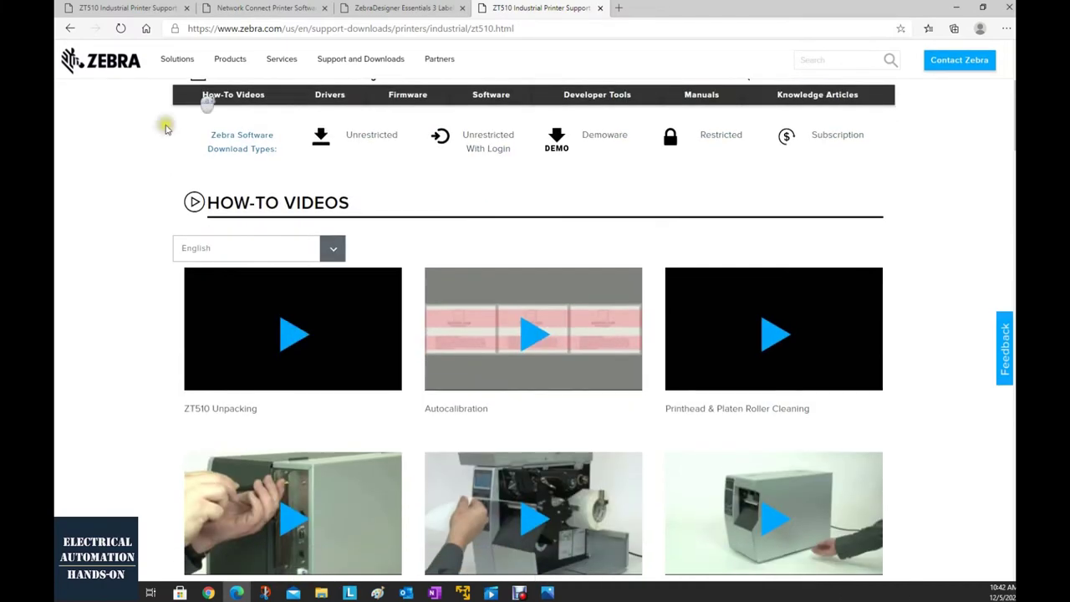
scroll(341, 213, "down", 2)
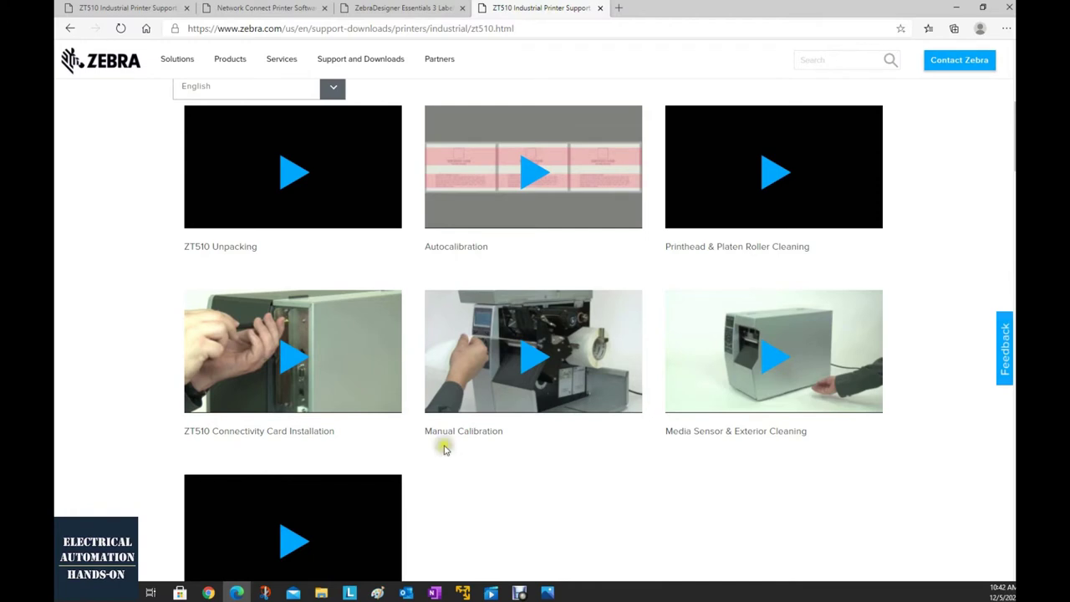
scroll(506, 461, "down", 2)
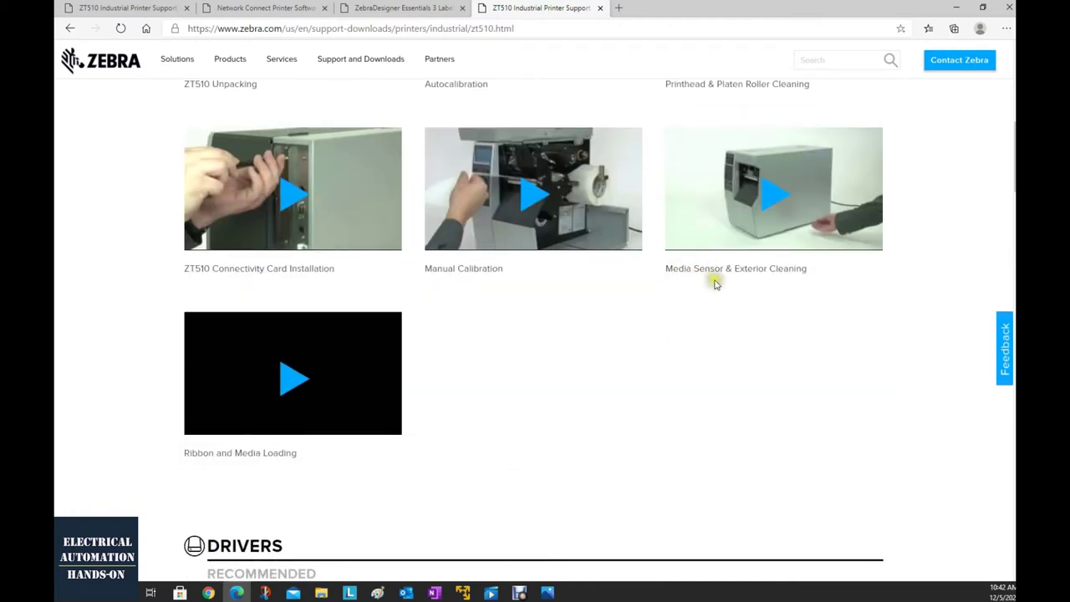
scroll(714, 285, "down", 5)
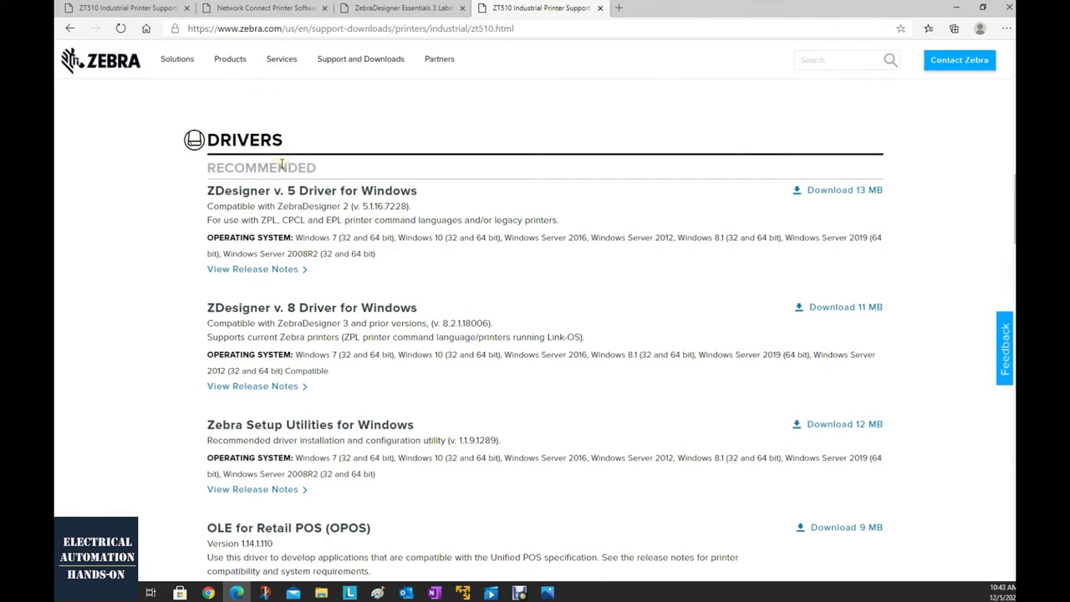
scroll(282, 164, "down", 1)
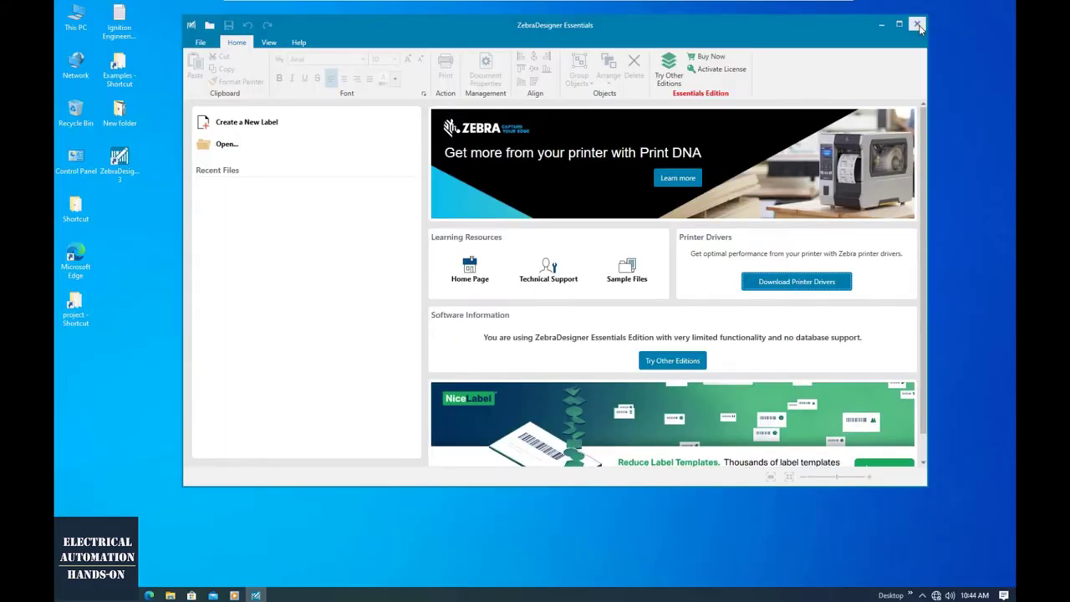
Step: Close ZebraDesigner Essentials and launch the ZDesigner v. 8 Driver for Windows installer from the ZebraPrinter folder in File Explorer
left_click(918, 27)
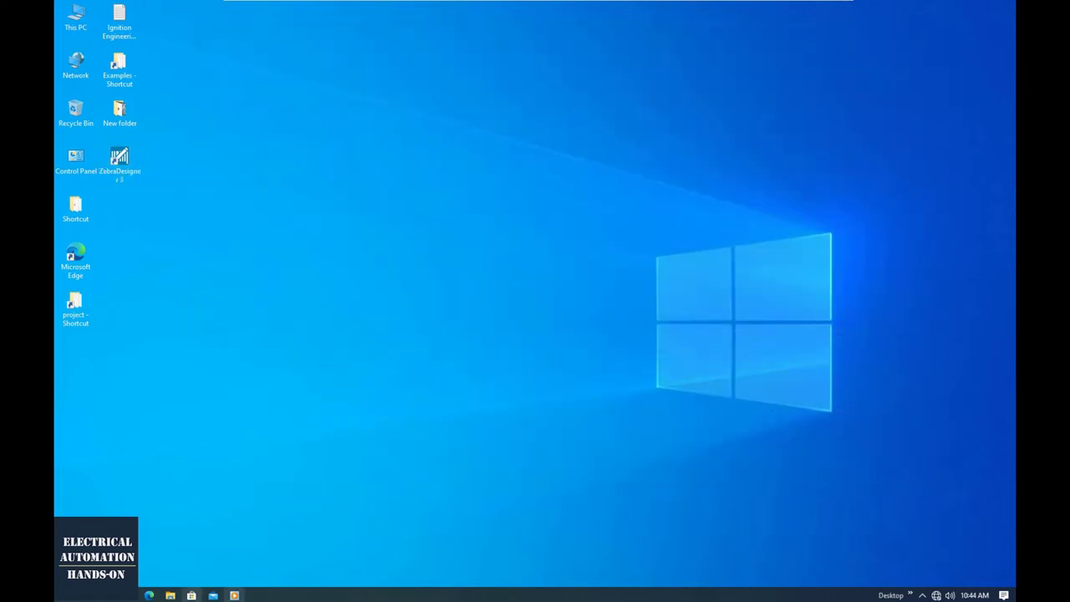
left_click(170, 595)
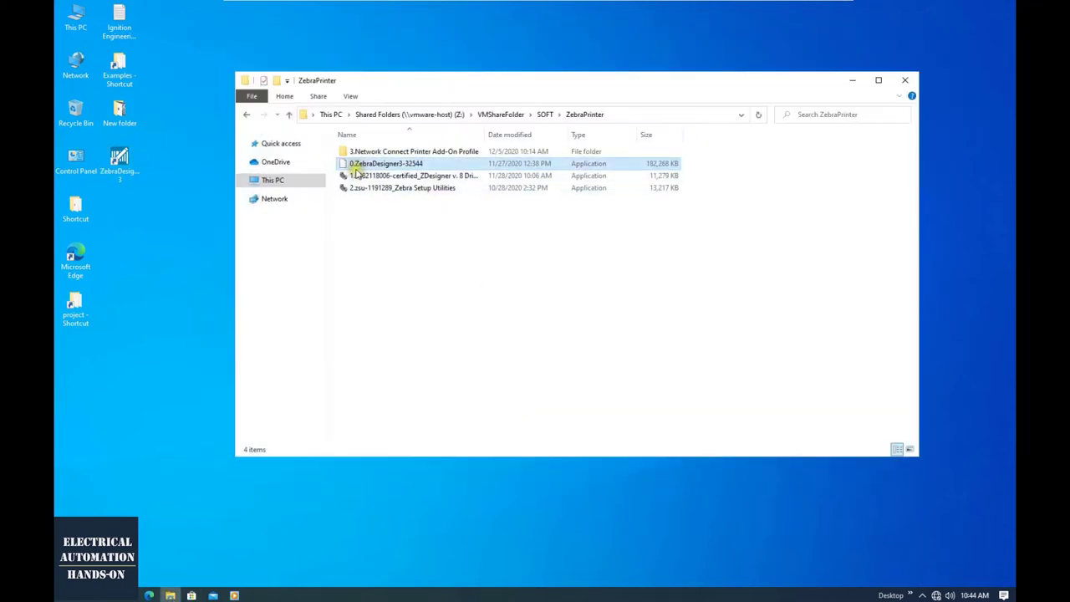
left_click(362, 176)
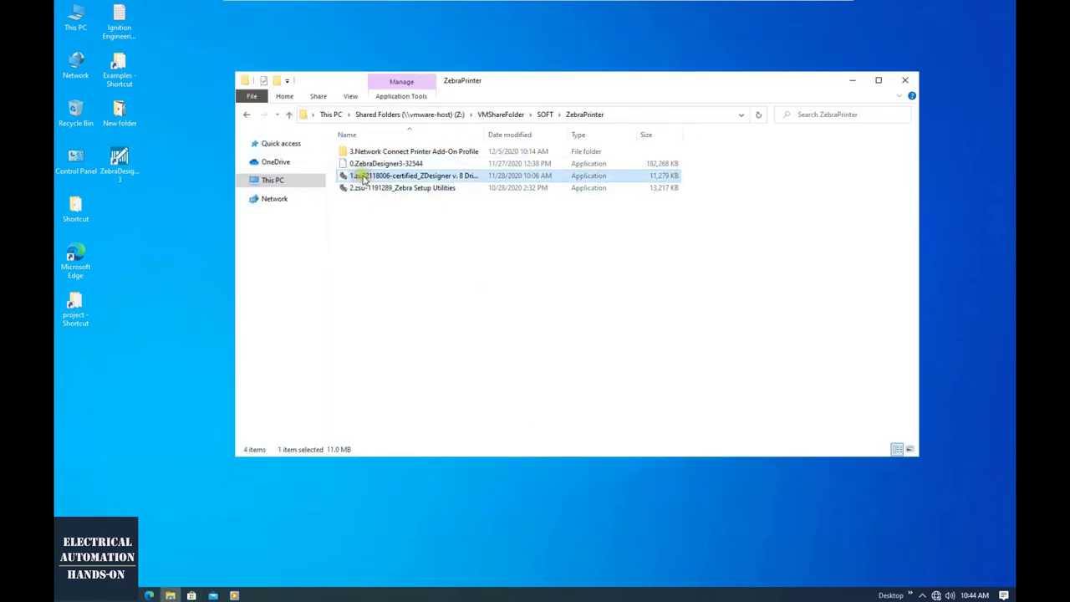
double_click(486, 134)
left_click(441, 190)
double_click(418, 176)
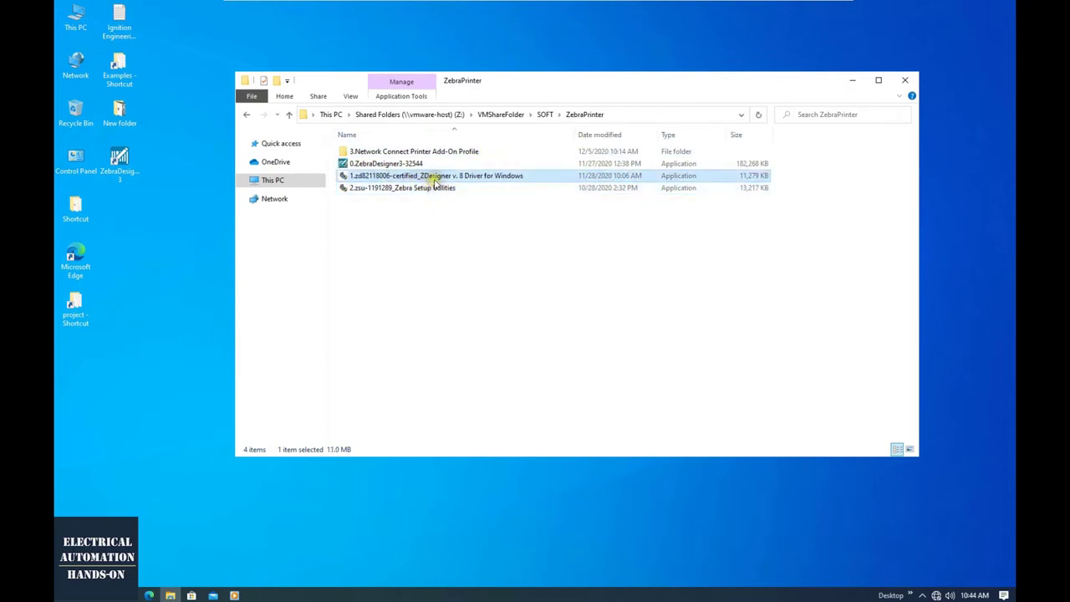
Step: Complete the ZDesigner driver setup with Configure System, the printer installation wizard and the release notes enabled
left_click(556, 389)
left_click(555, 390)
left_click(554, 390)
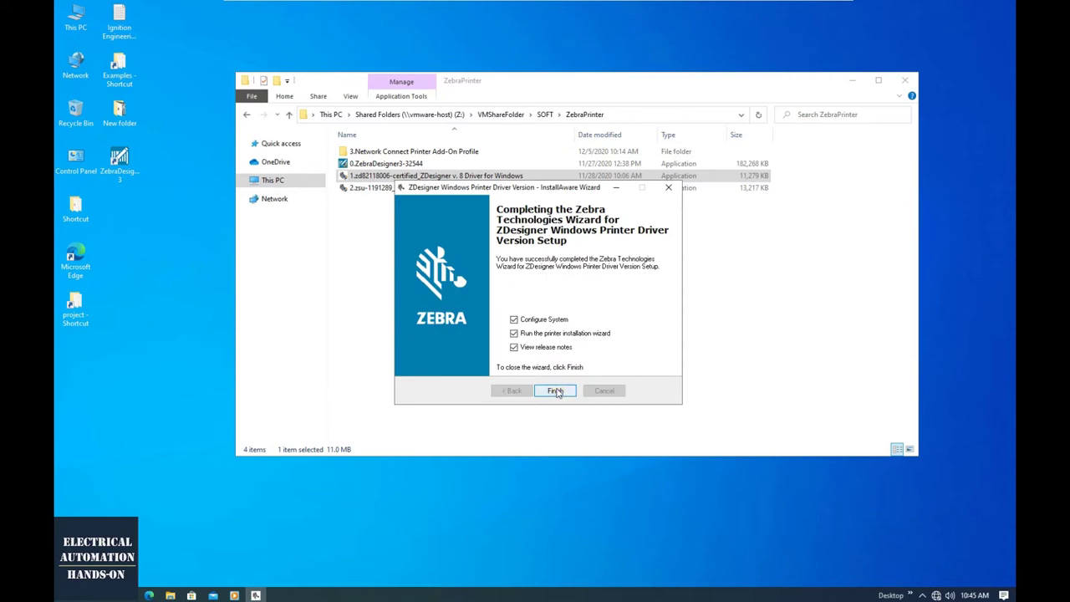
left_click(554, 390)
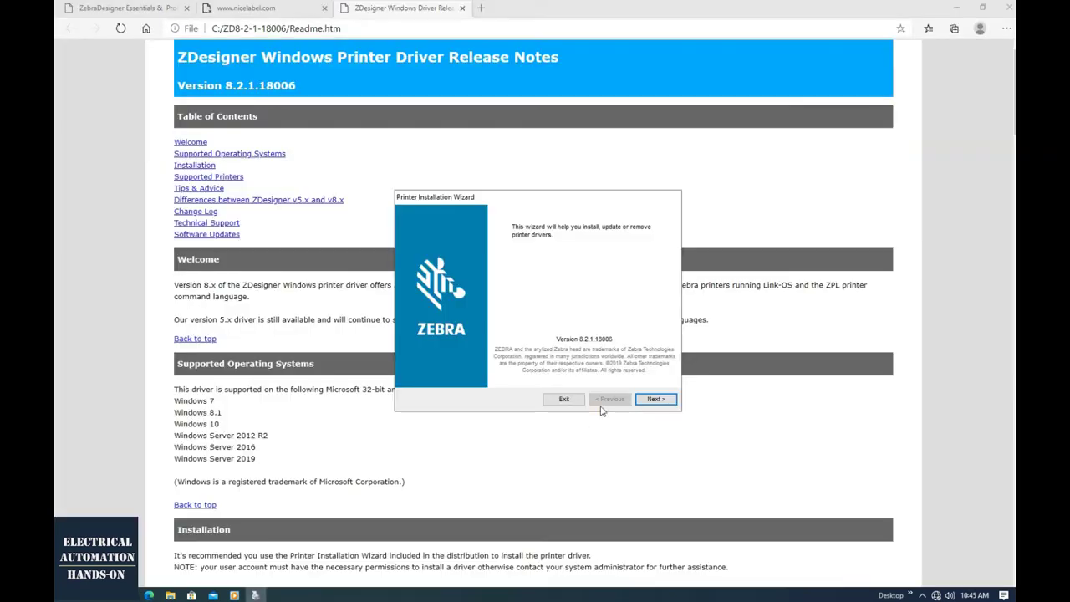
Step: Choose to install a printer driver in the Printer Installation Wizard and accept the license agreement
left_click(655, 399)
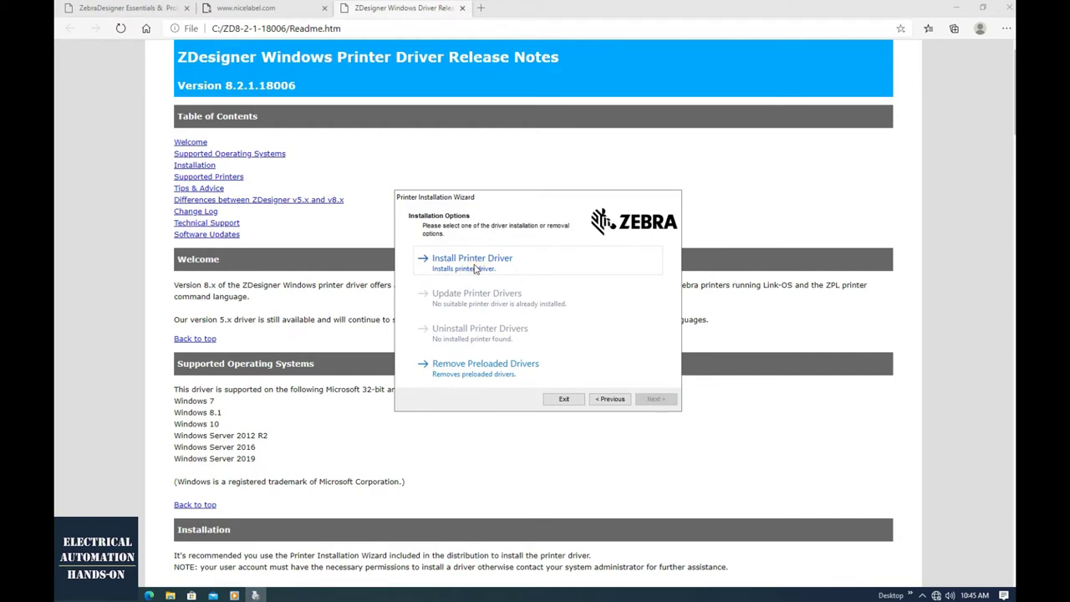
left_click(475, 268)
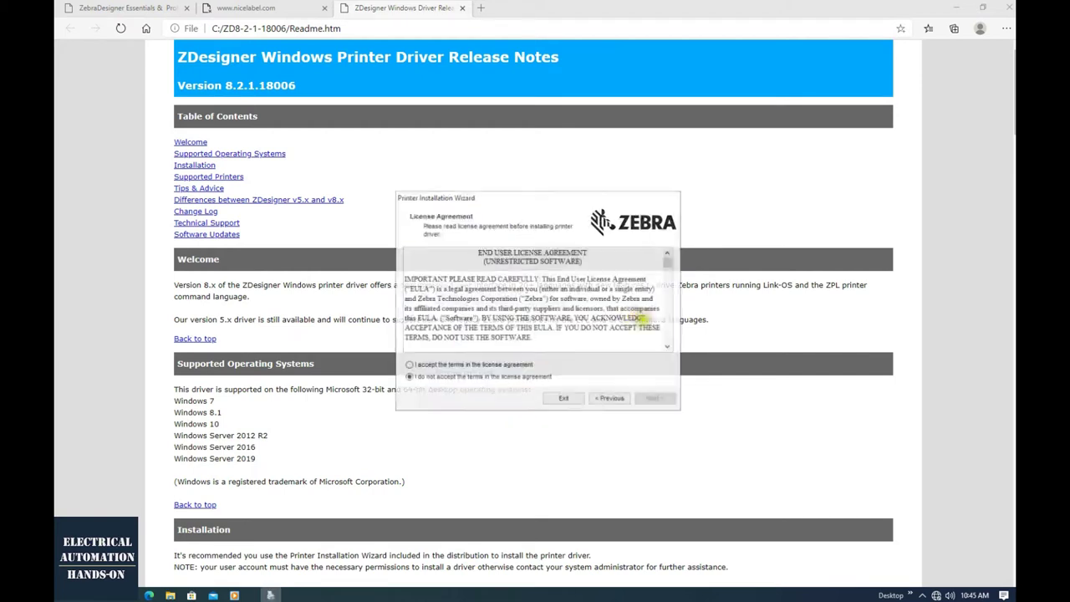
left_click(454, 365)
left_click(655, 398)
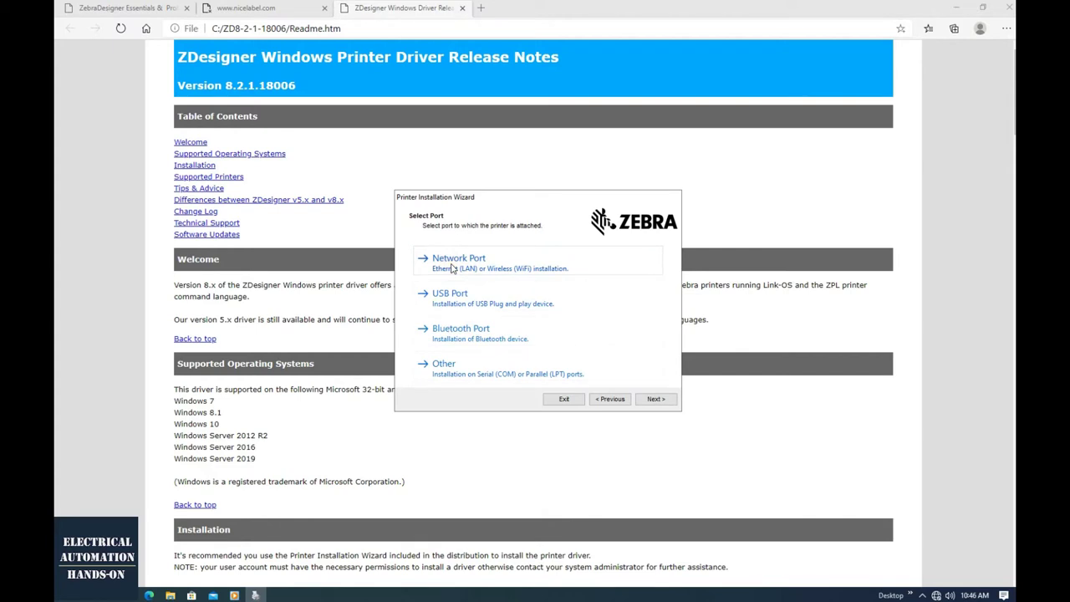
Step: Choose a manual Network Port installation and select the ZDesigner ZT510-300dpi ZPL printer model
left_click(452, 268)
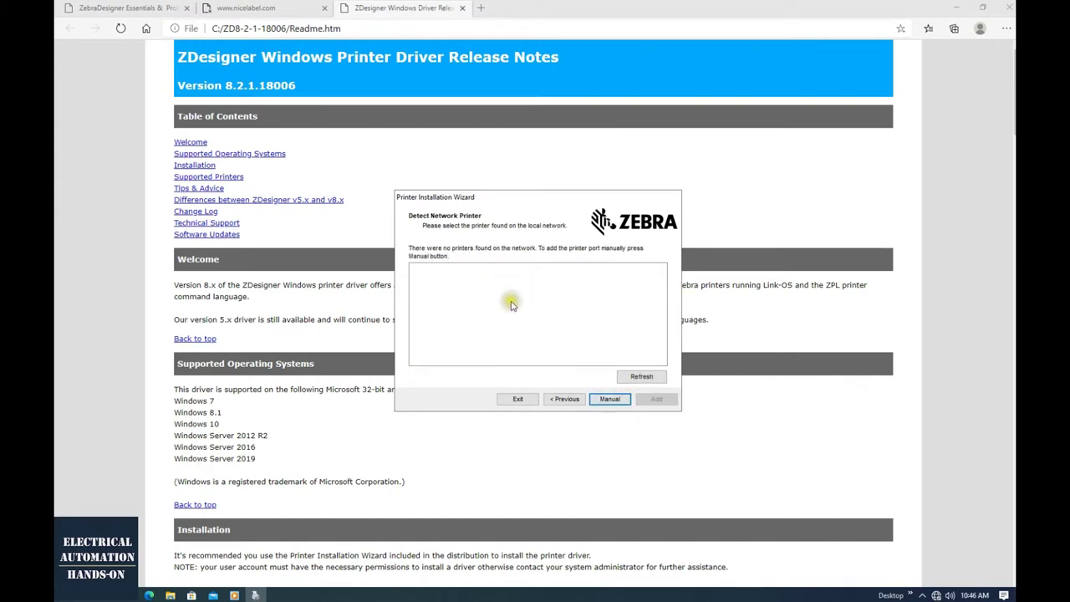
left_click(607, 400)
scroll(502, 275, "down", 3)
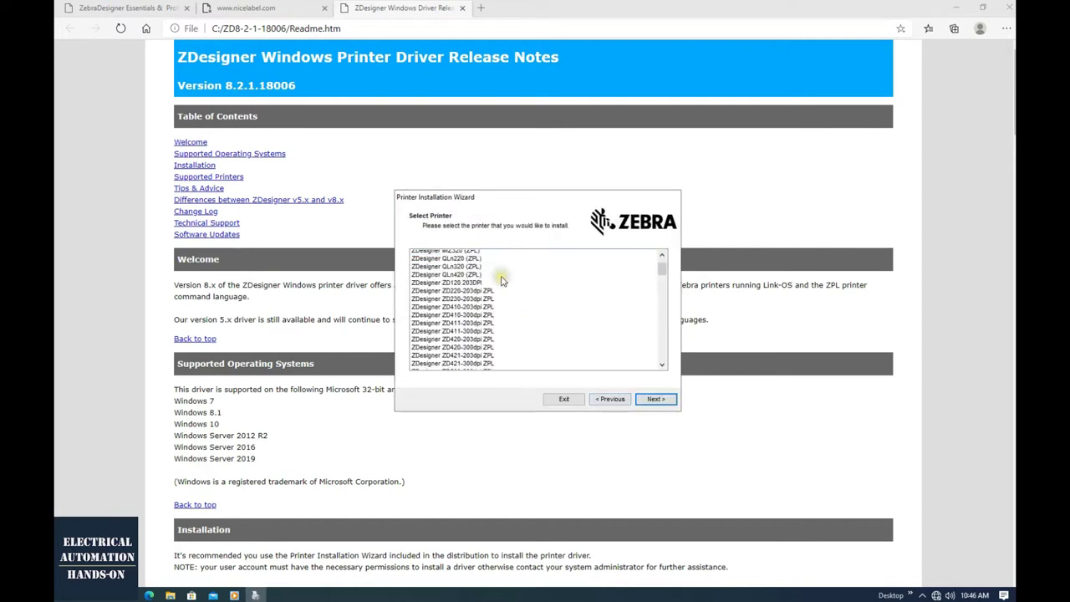
scroll(501, 282, "down", 1)
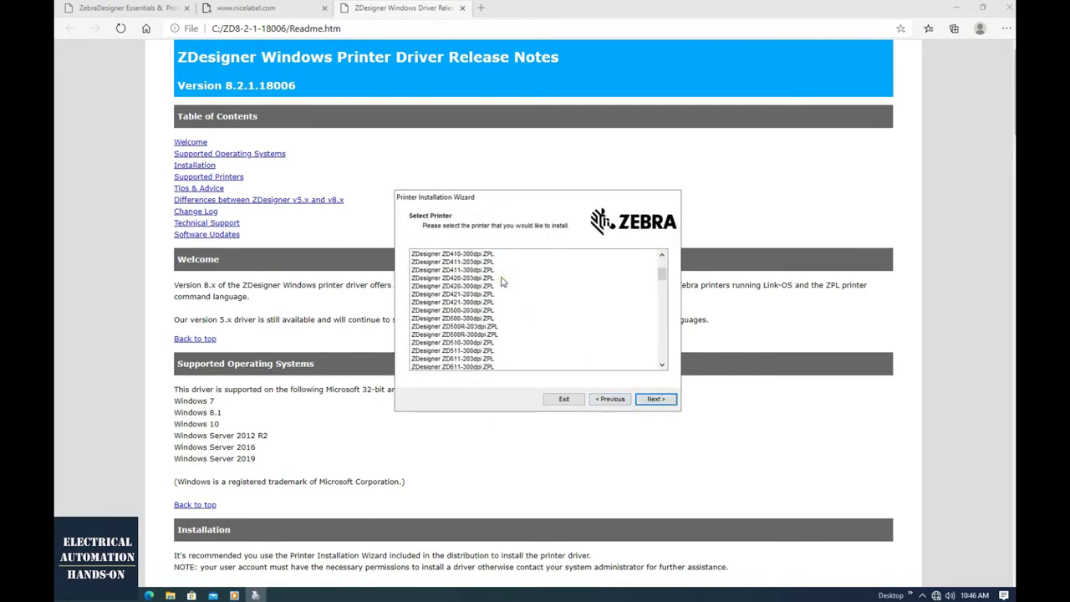
scroll(502, 282, "down", 5)
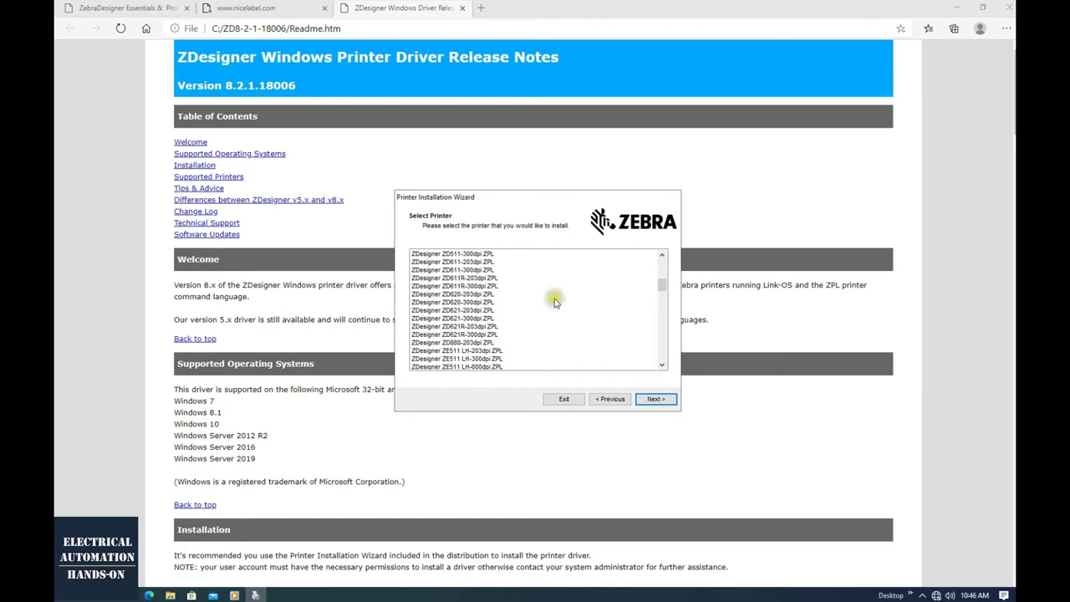
left_click_drag(663, 285, 656, 355)
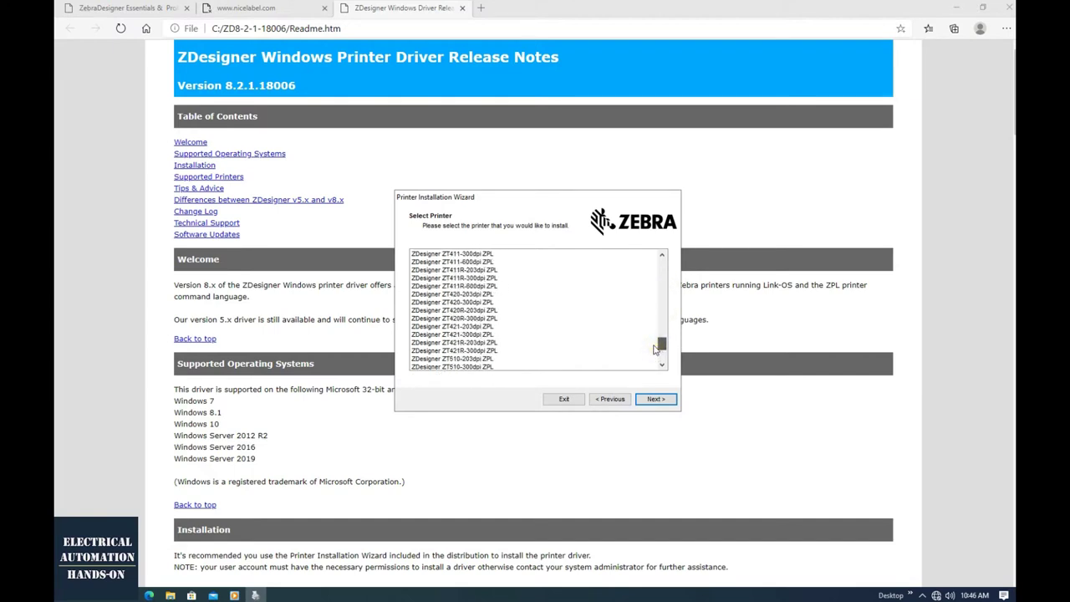
left_click(635, 294)
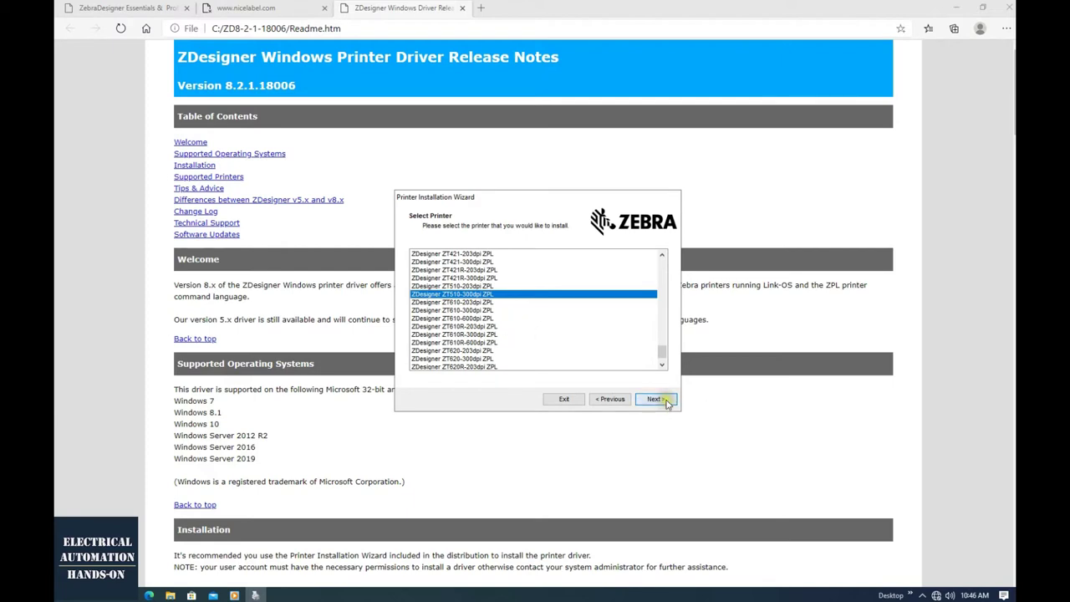
left_click(652, 399)
Step: Create a new network port for the printer with the IP address 192.168.1.129 and port number 9100
mouse_move(662, 287)
left_mouse_down()
mouse_move(666, 336)
mouse_move(663, 289)
left_mouse_up()
left_click(418, 248)
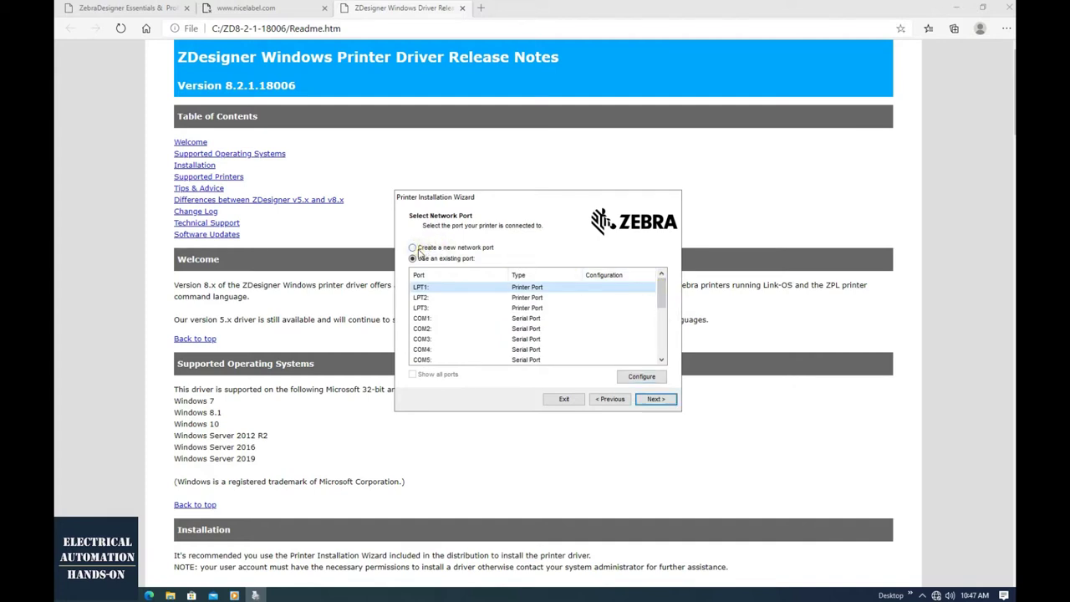
left_click(656, 400)
key("Tab")
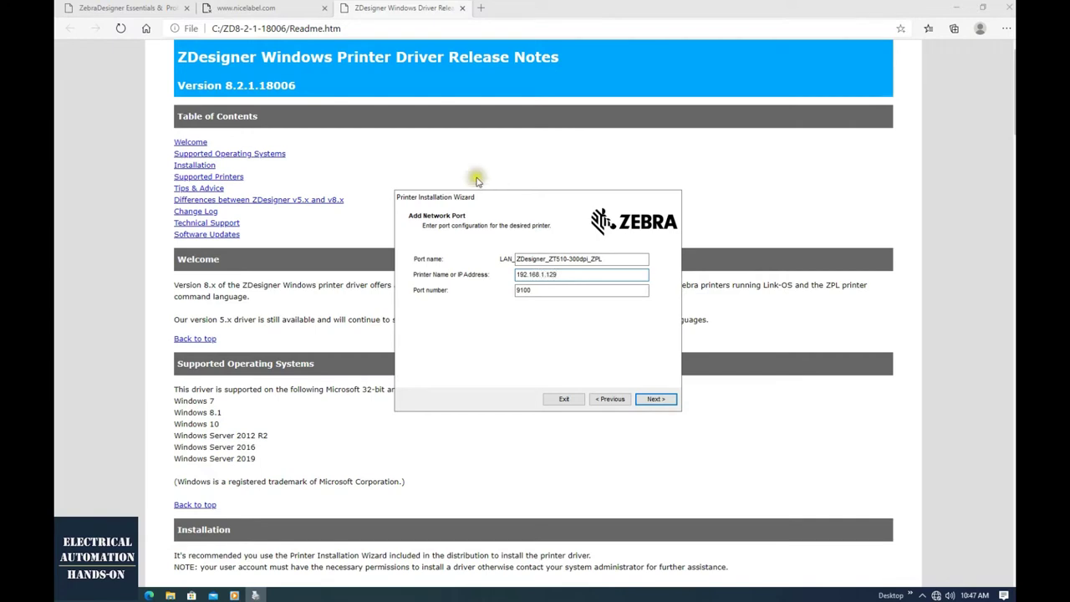
left_click(656, 400)
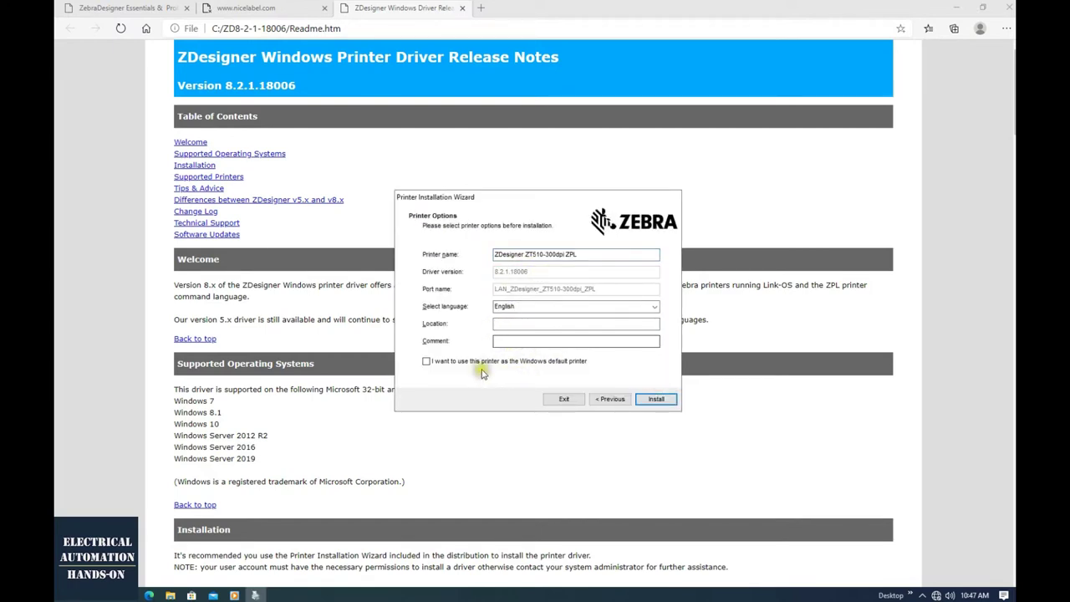
Step: Install the printer as the Windows default under the name LAN_ZDesigner ZT510-300dpi ZPL and exit the wizard
left_click(451, 365)
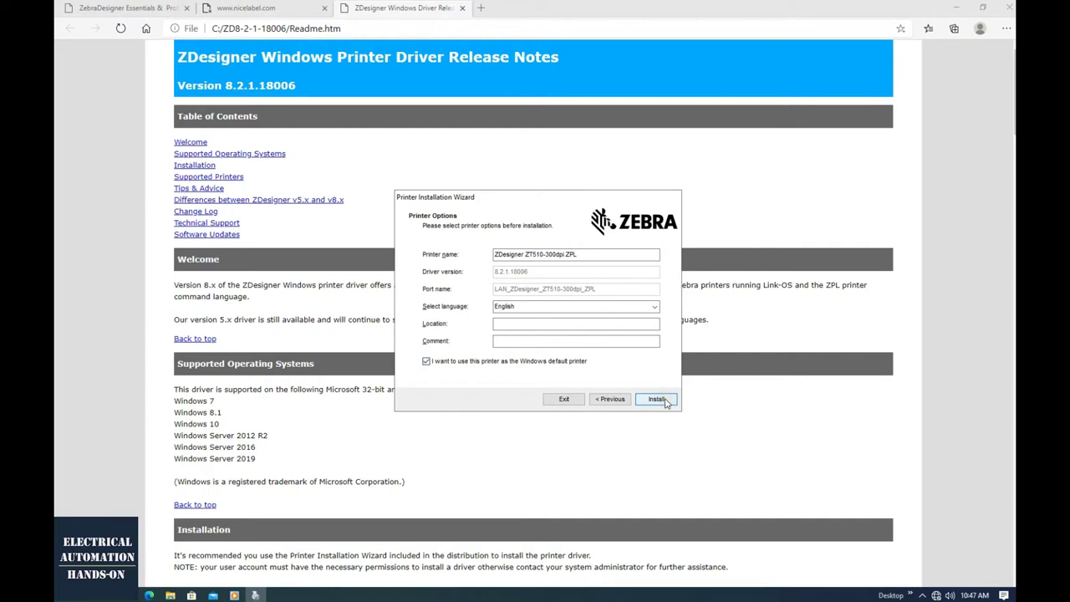
left_click(496, 254)
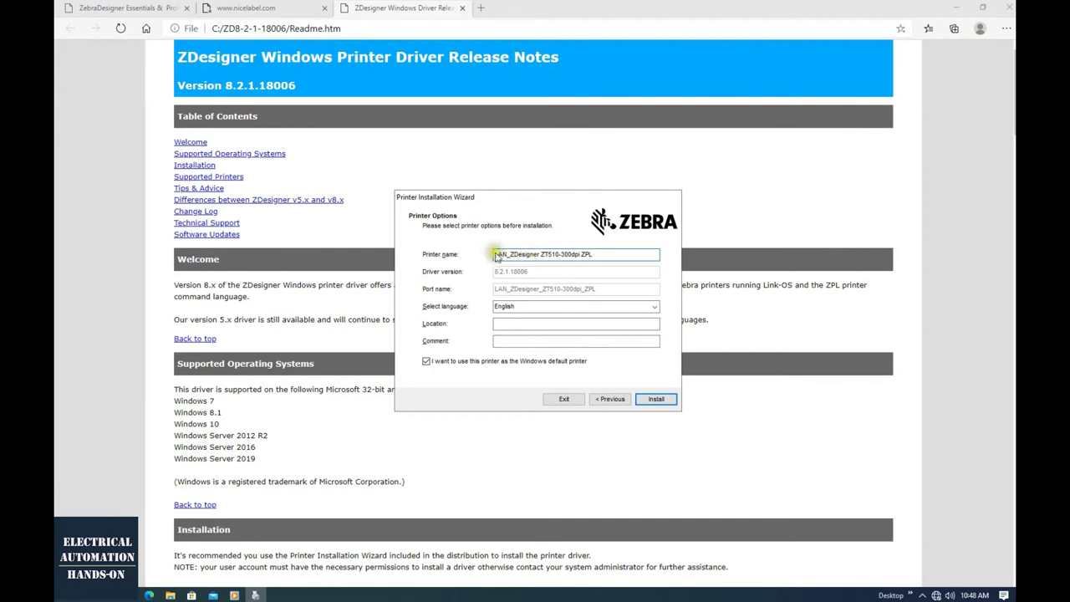
left_click(655, 398)
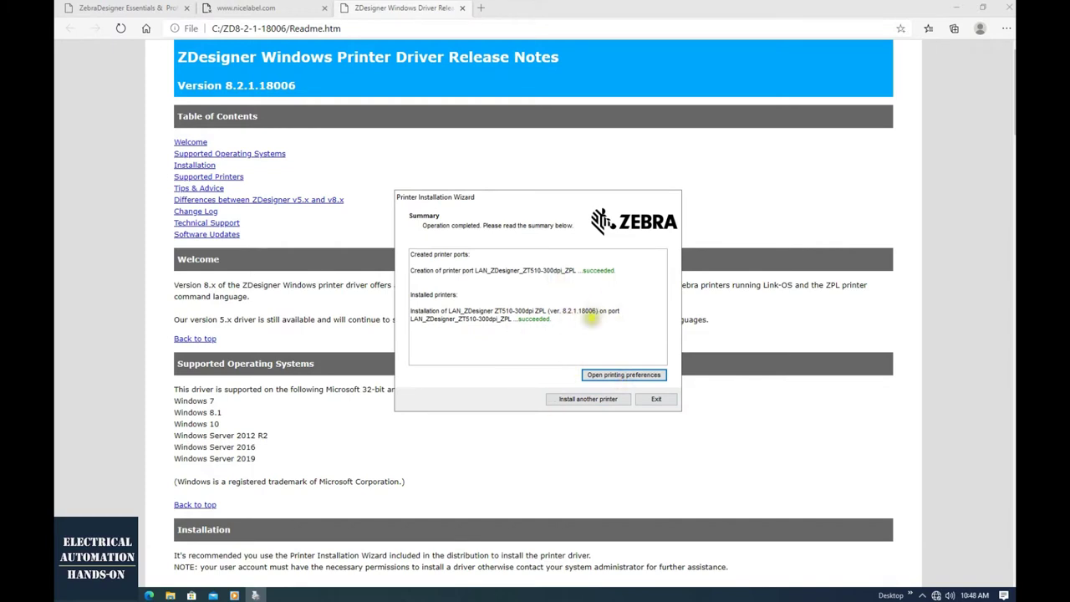
left_click(657, 400)
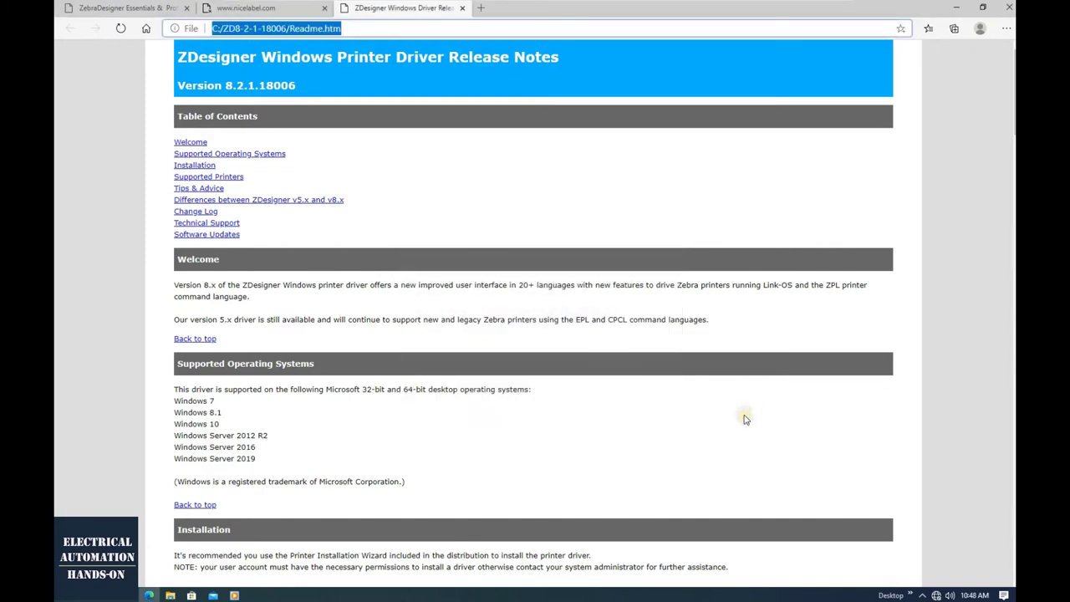
Step: Minimize the release notes and check the LAN_ZDesigner ZT510-300dpi ZPL entry in the Windows Printers & scanners settings
left_click(959, 10)
left_click(93, 596)
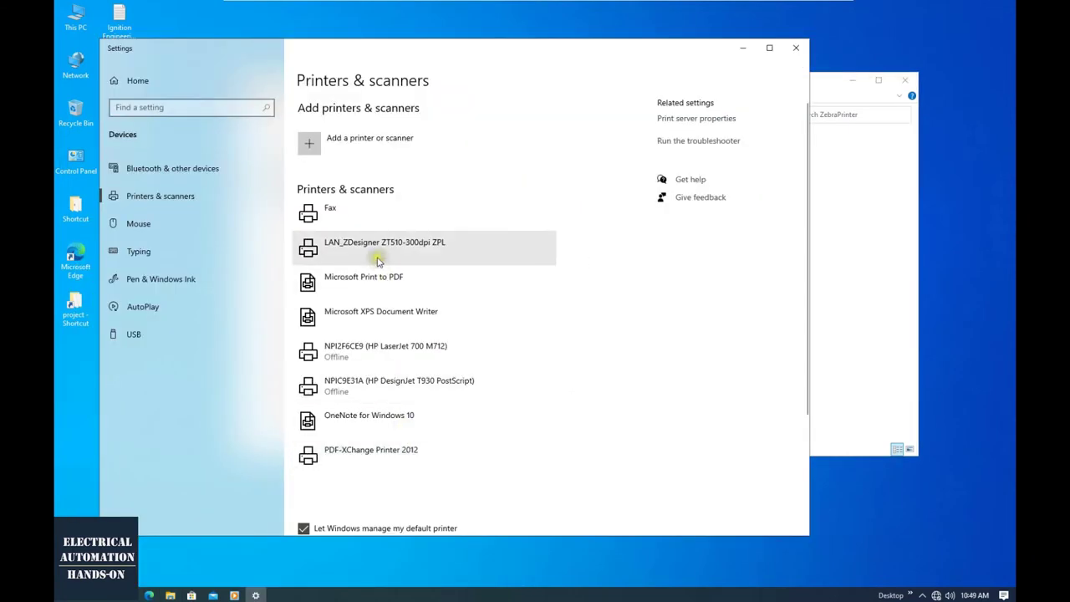
left_click(377, 255)
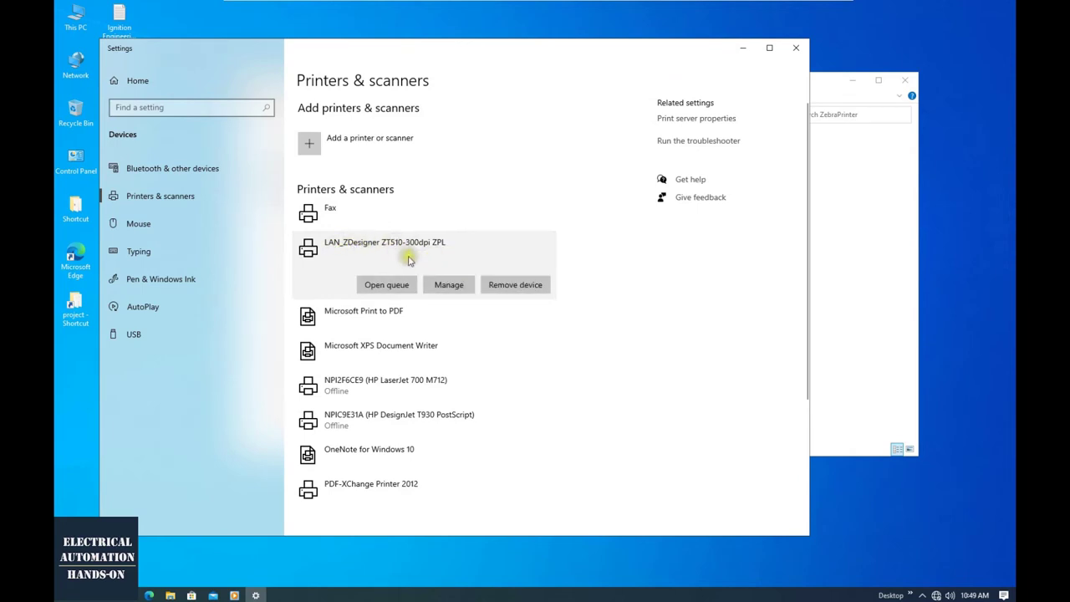
Step: Launch the 2.zsu-1191289_Zebra Setup Utilities installer from the ZebraPrinter folder
left_click(823, 272)
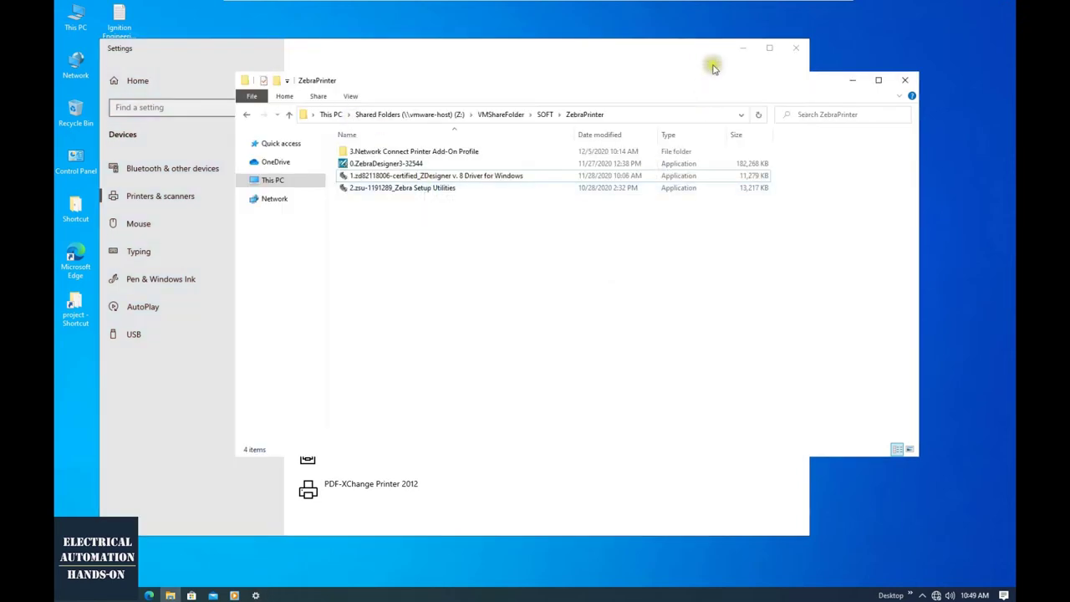
left_click_drag(680, 86, 781, 96)
left_click(500, 197)
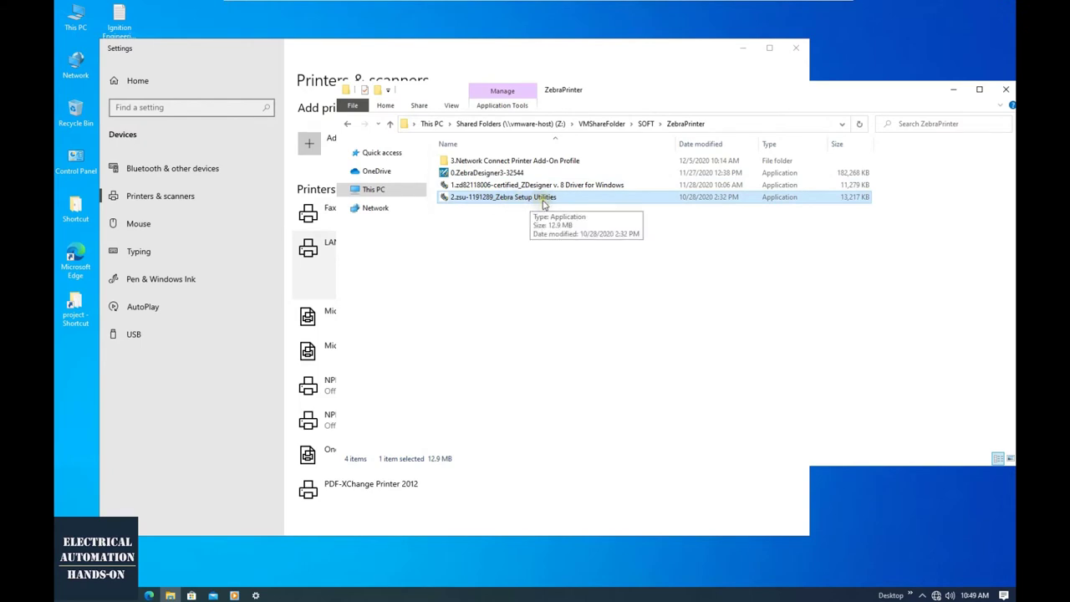
double_click(551, 200)
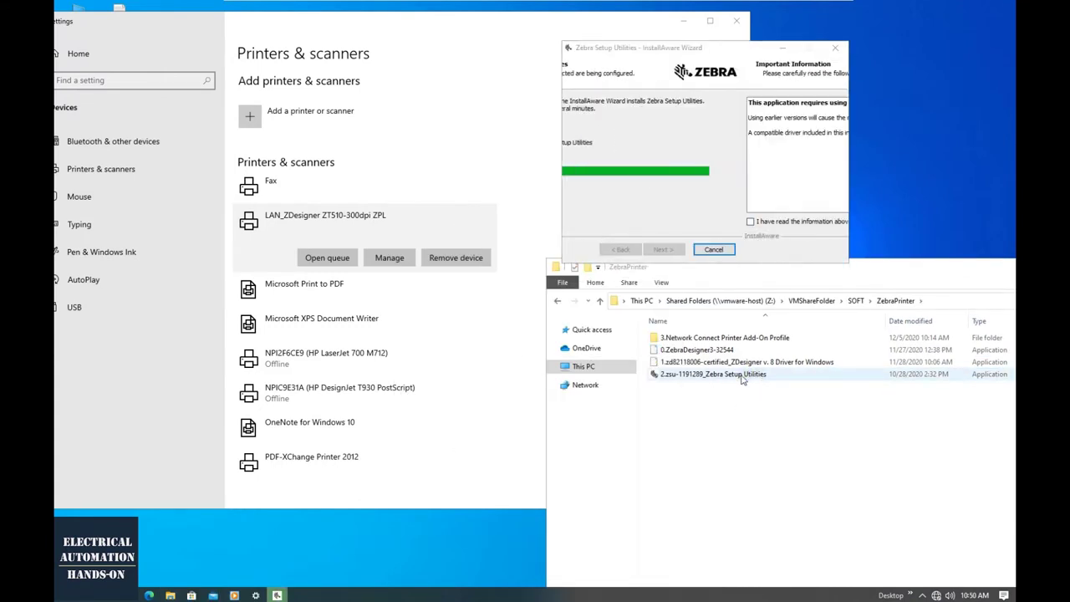
Step: Acknowledge the important information, complete the Zebra Setup Utilities installation, and finish with Run Zebra Setup Utilities now enabled
left_click(623, 222)
left_click(769, 249)
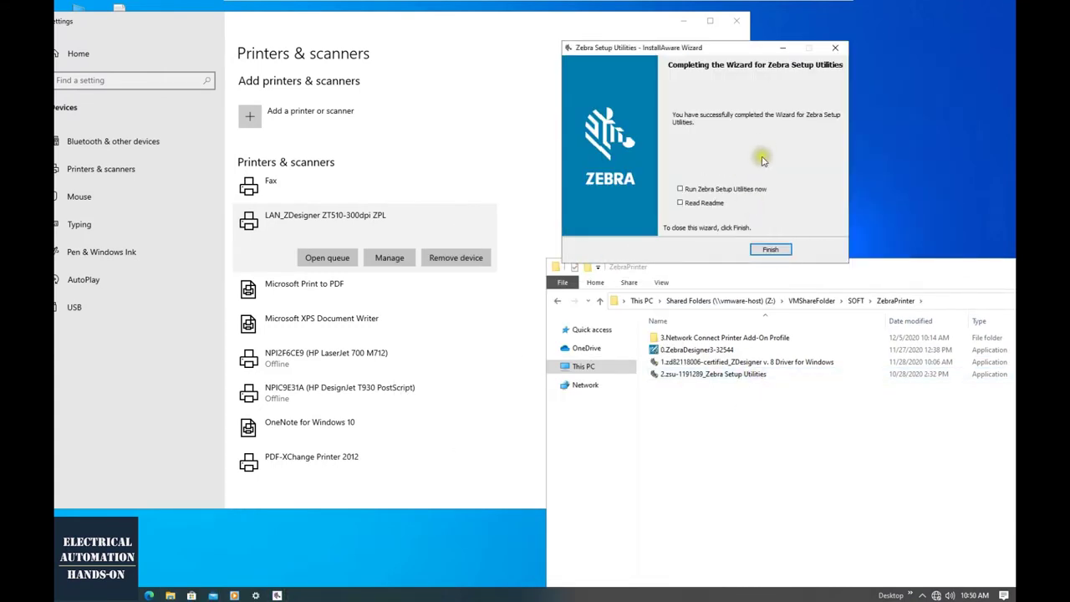
left_click(681, 189)
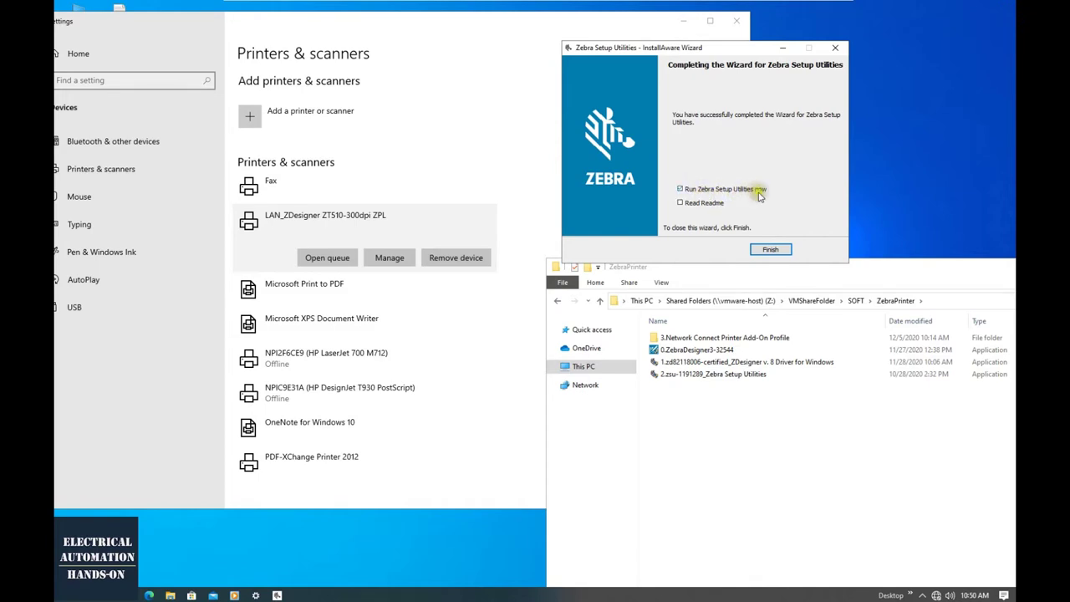
left_click(771, 250)
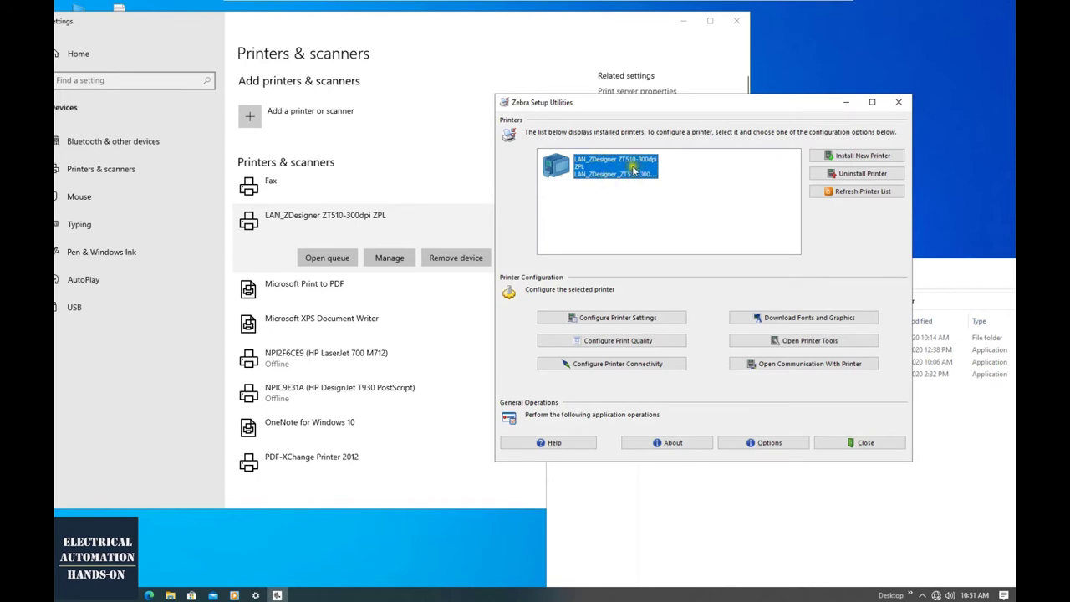
Step: Examine the label width, height and orientation parameters in the Printer Settings Wizard and close it
left_click(635, 318)
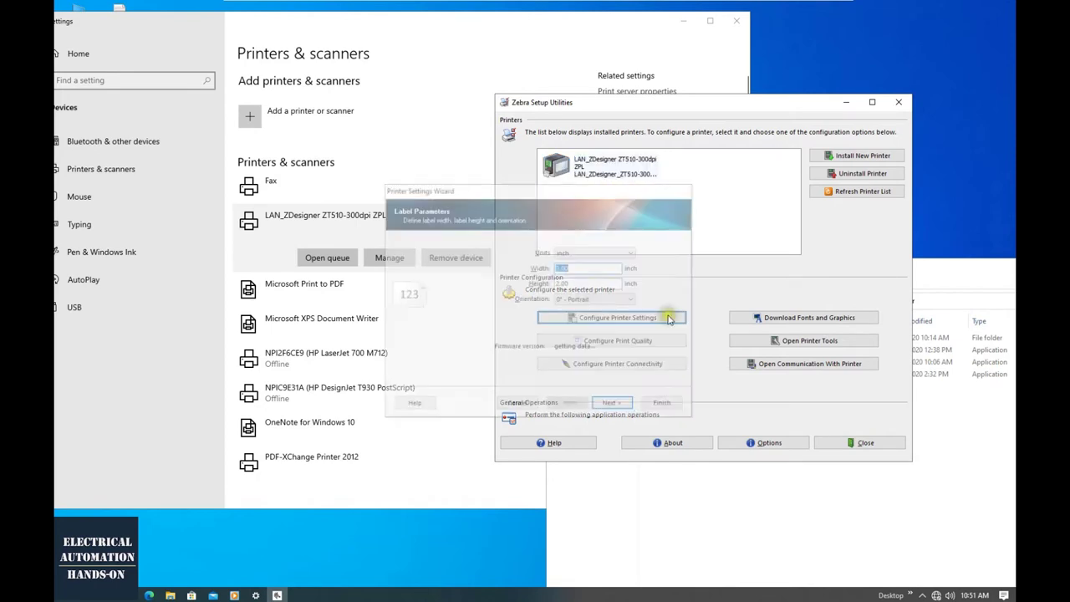
left_click(638, 317)
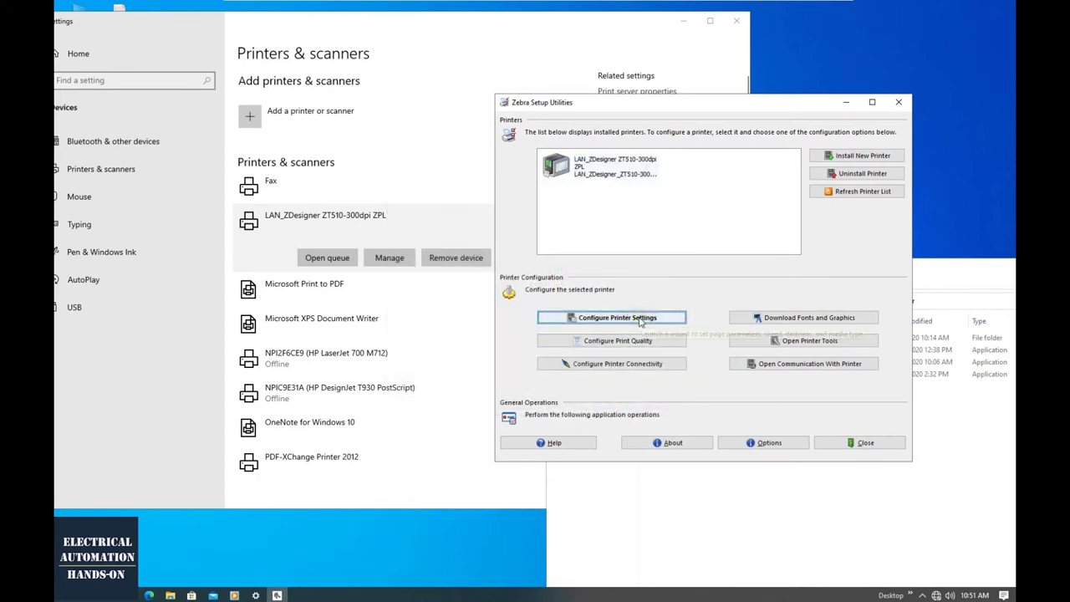
left_click(641, 319)
left_click_drag(615, 188, 672, 49)
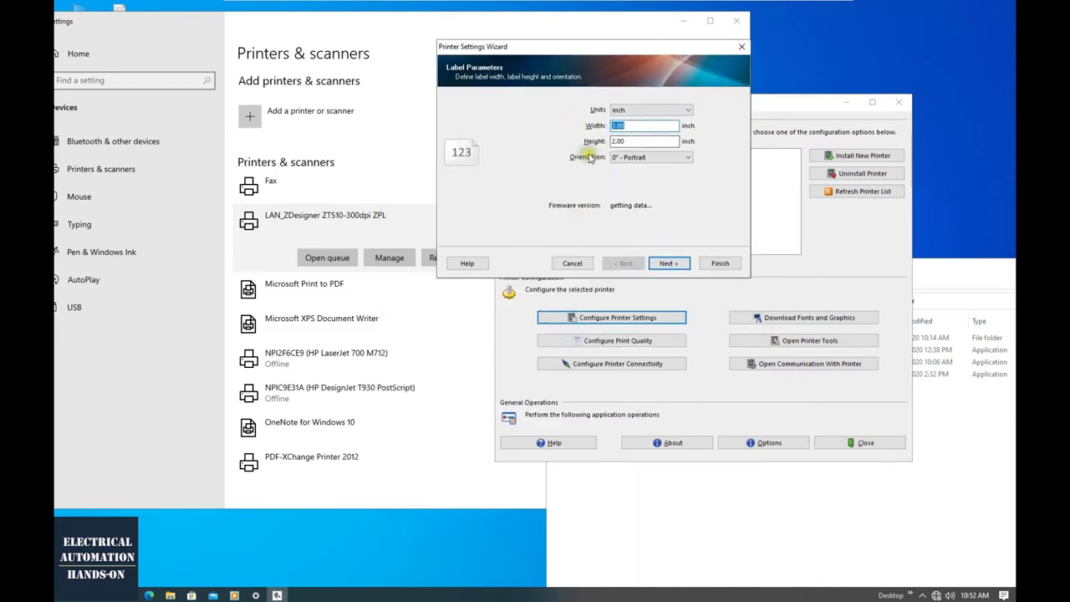
left_click(741, 46)
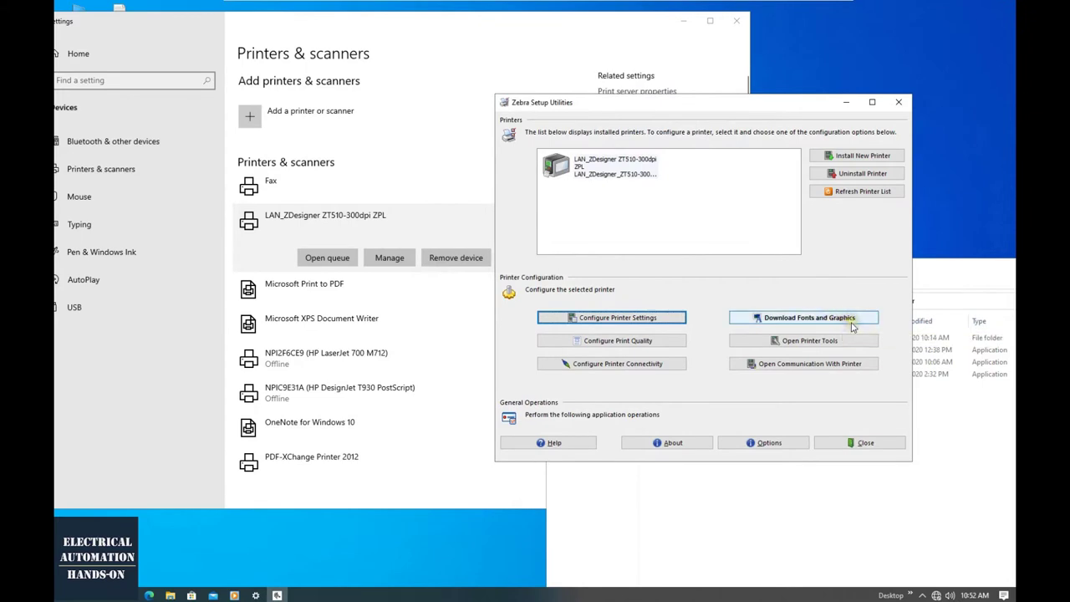
Step: Check the Configure Print Quality Wizard up to the number of sample labels and close it
left_click(614, 341)
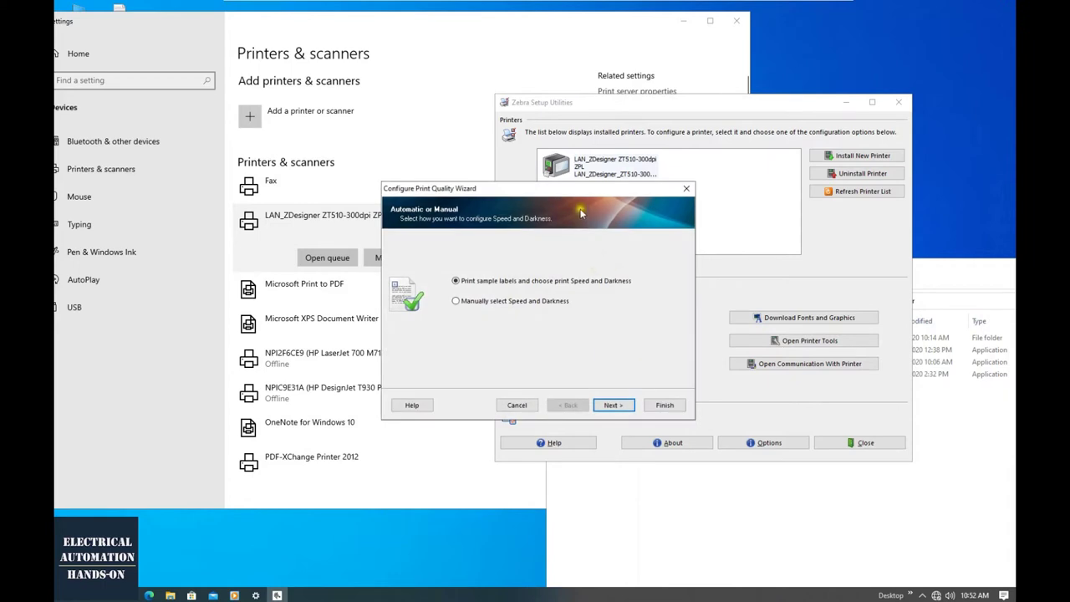
left_click_drag(535, 190, 342, 144)
left_click(420, 359)
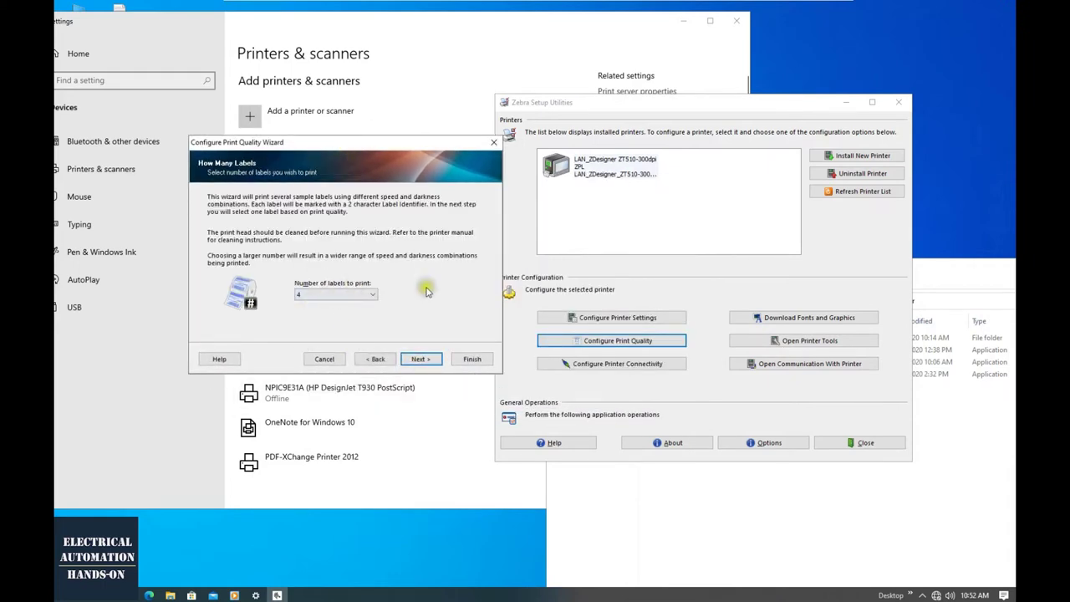
left_click(493, 142)
Step: Inspect the printer tools' Maintenance options and the Connectivity Setup Wizard's connection types, closing both windows
left_click(802, 342)
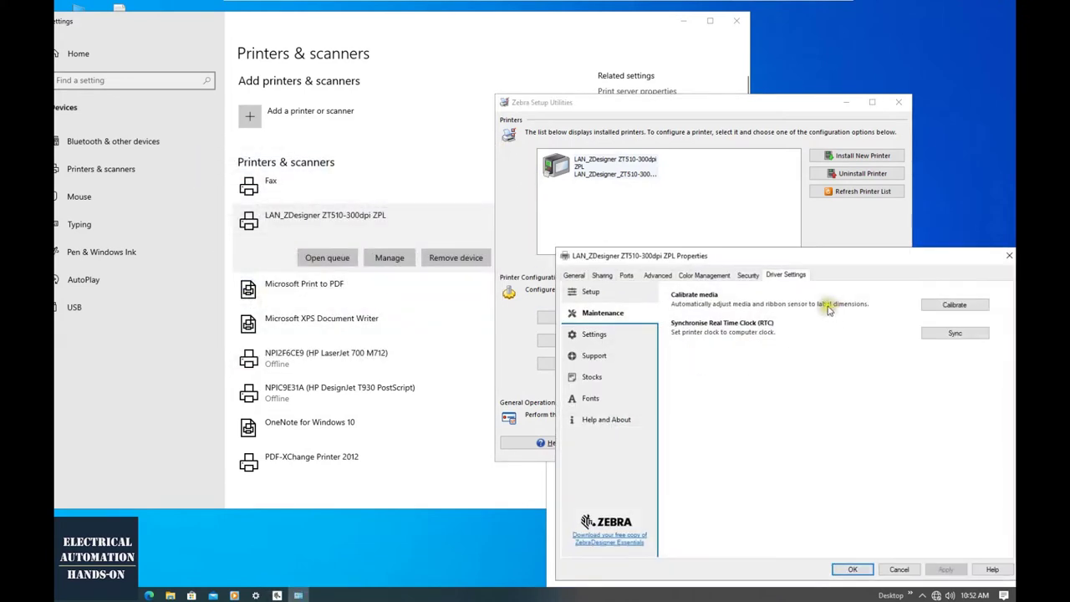
left_click(1009, 255)
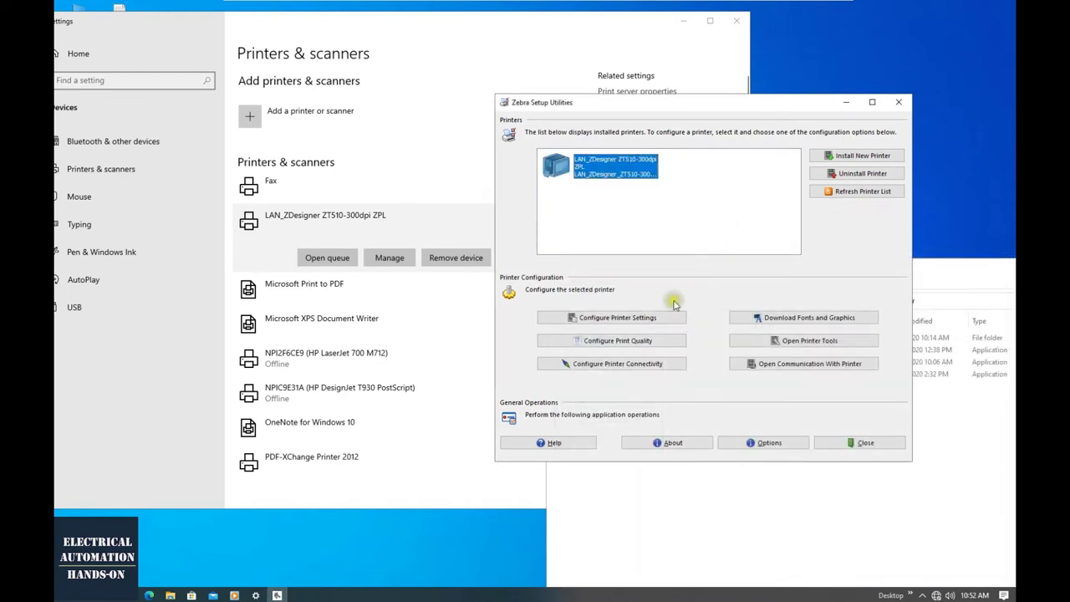
left_click(624, 372)
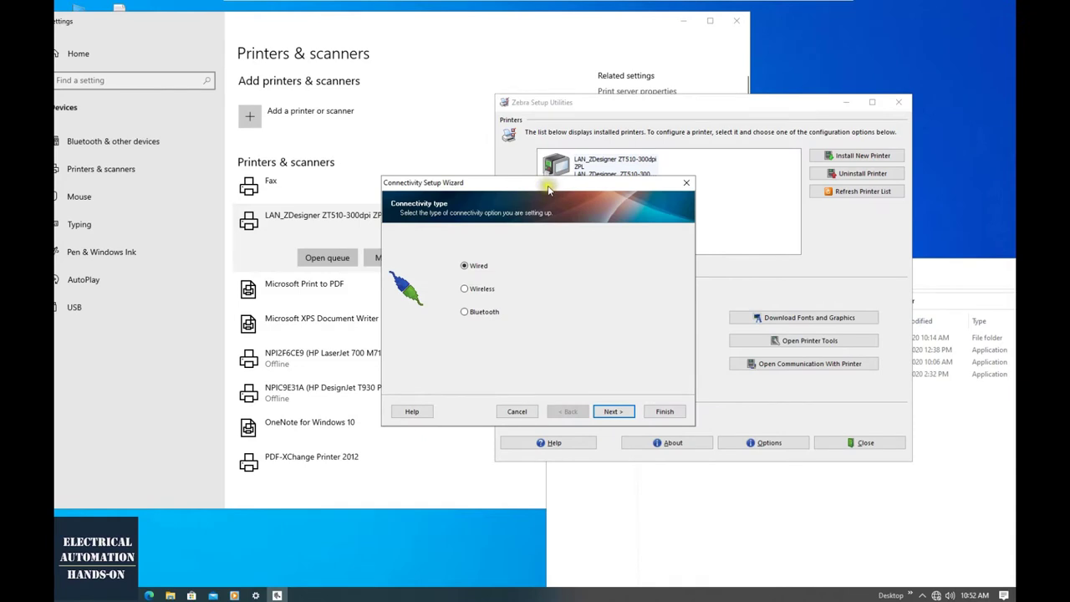
left_click_drag(548, 184, 370, 79)
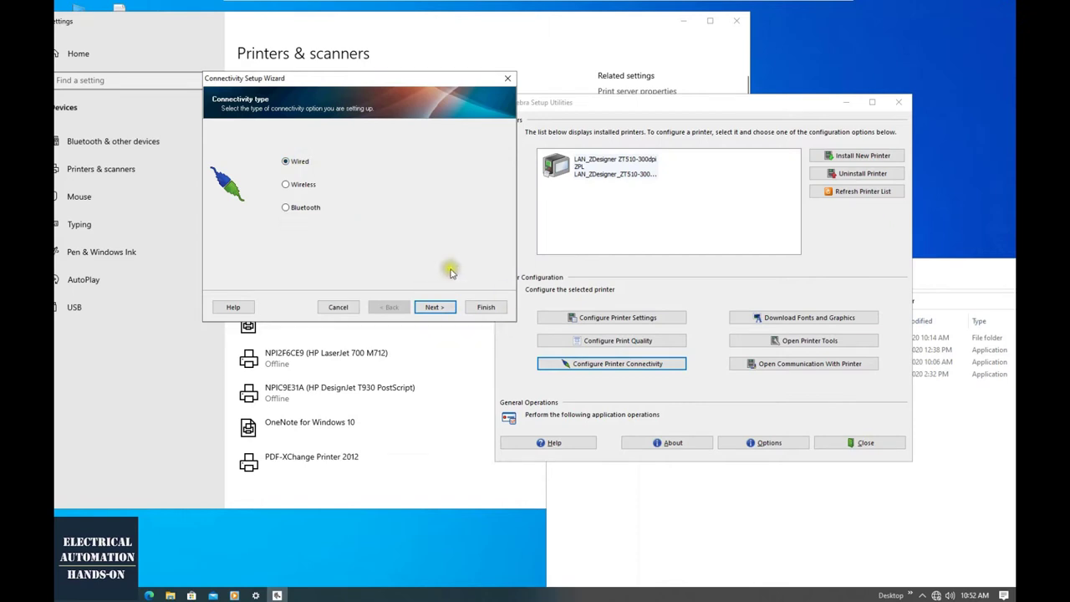
left_click(506, 81)
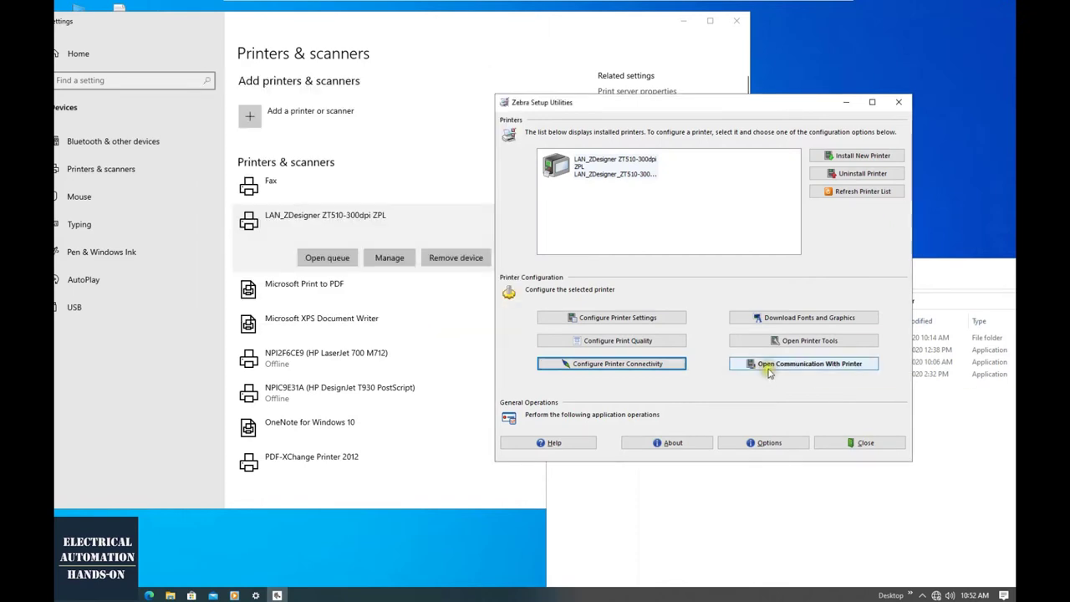
Step: View the Direct Communication window for the ZT510 printer, and close it along with Zebra Setup Utilities
left_click(793, 365)
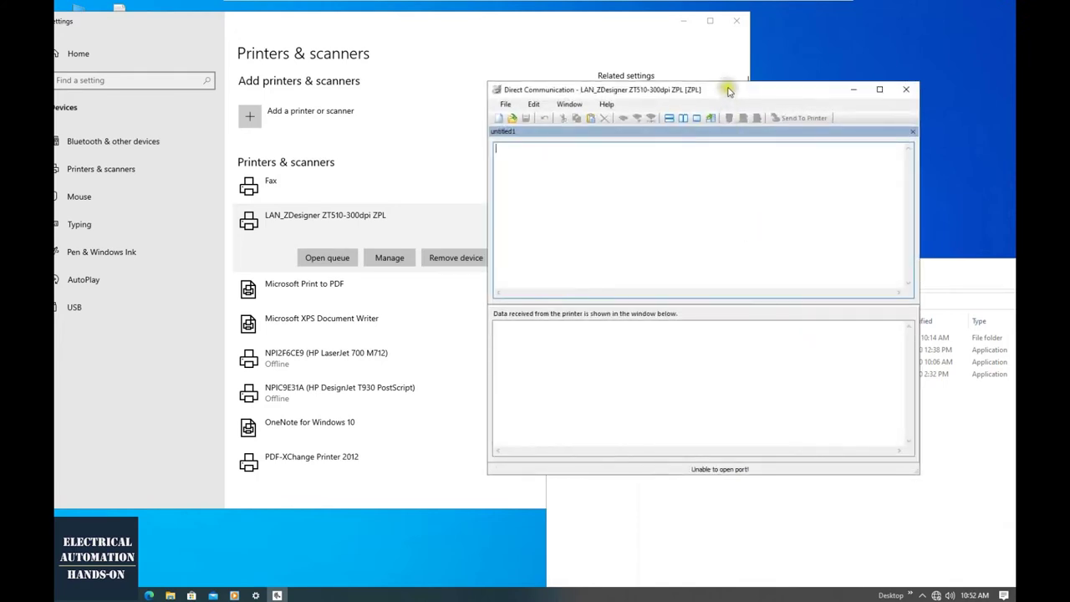
left_click_drag(727, 90, 621, 61)
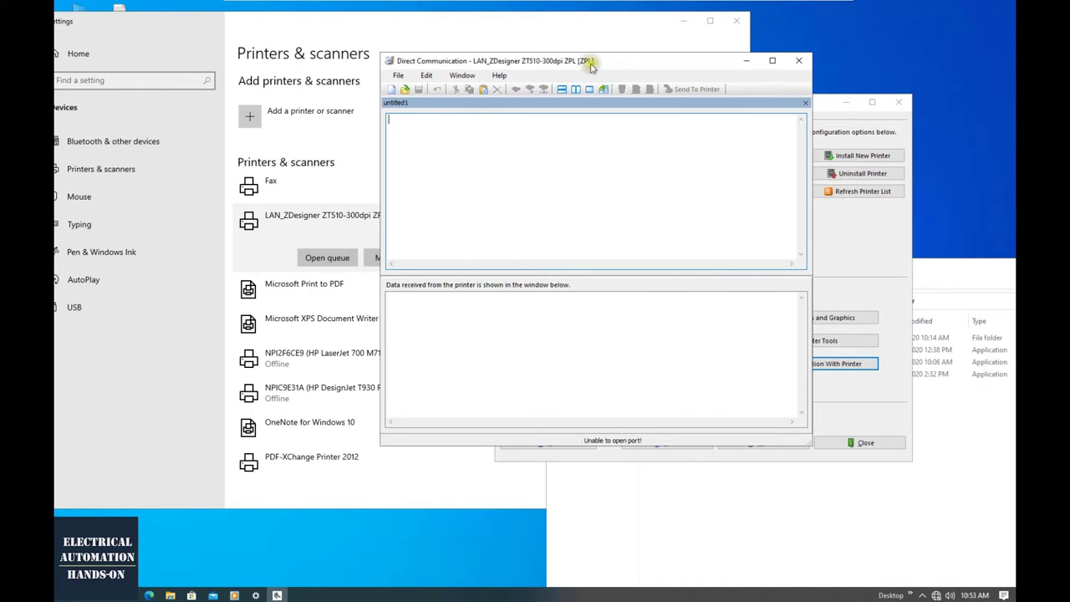
left_click(800, 61)
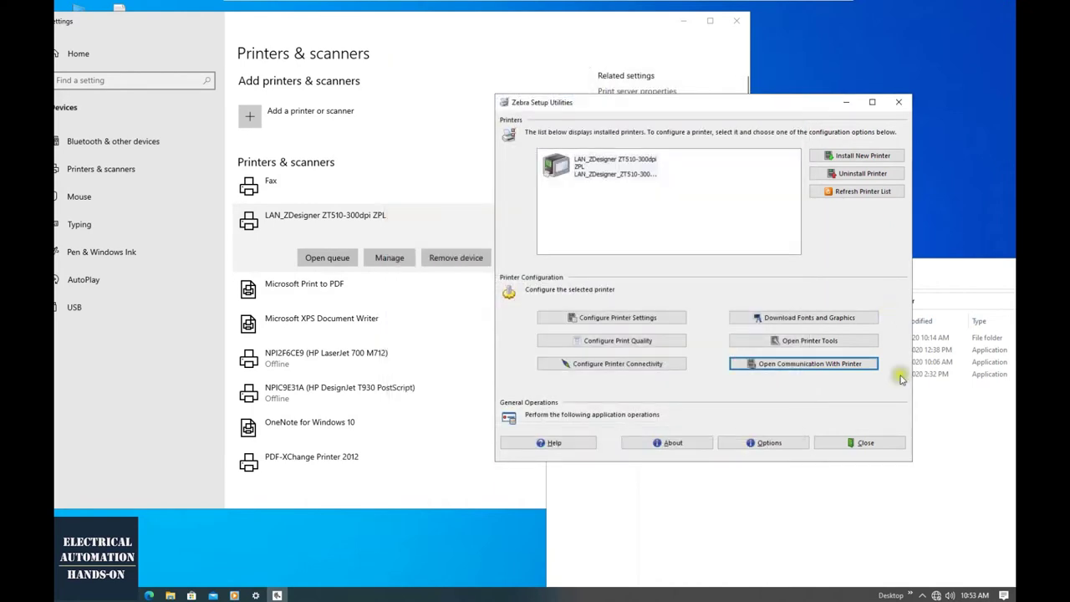
left_click(874, 443)
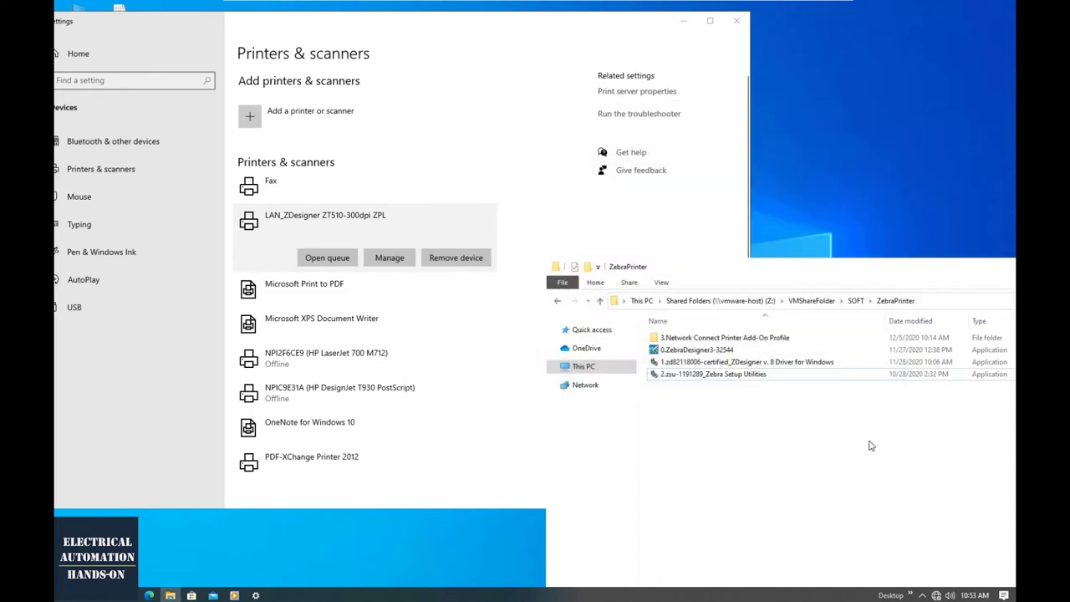
Step: Open the printer properties of LAN_ZDesigner ZT510-300dpi ZPL from its Windows device management page
left_click(328, 222)
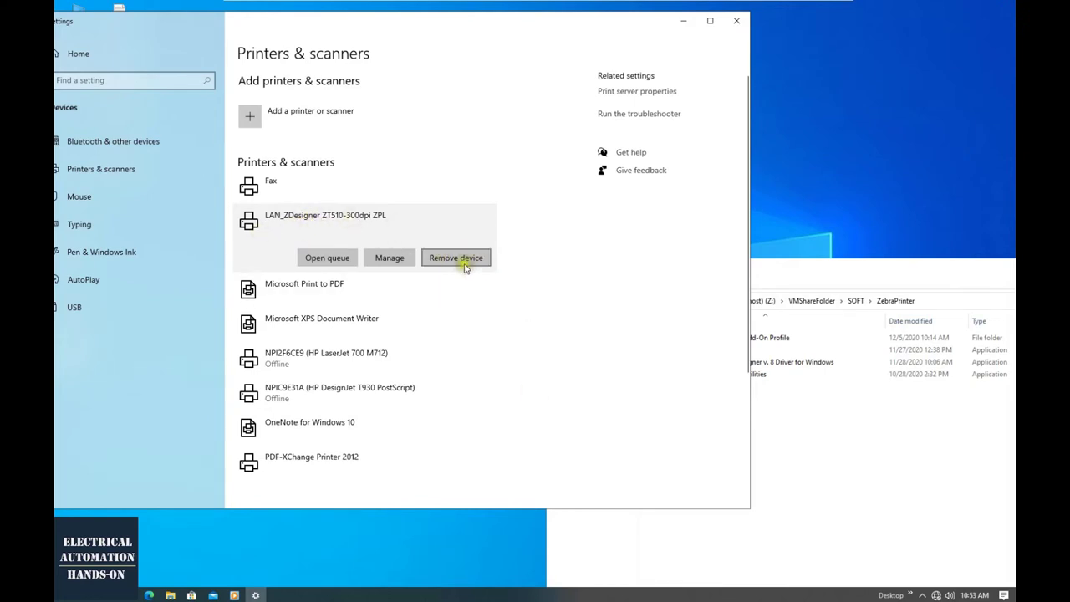
left_click(385, 259)
left_click(387, 258)
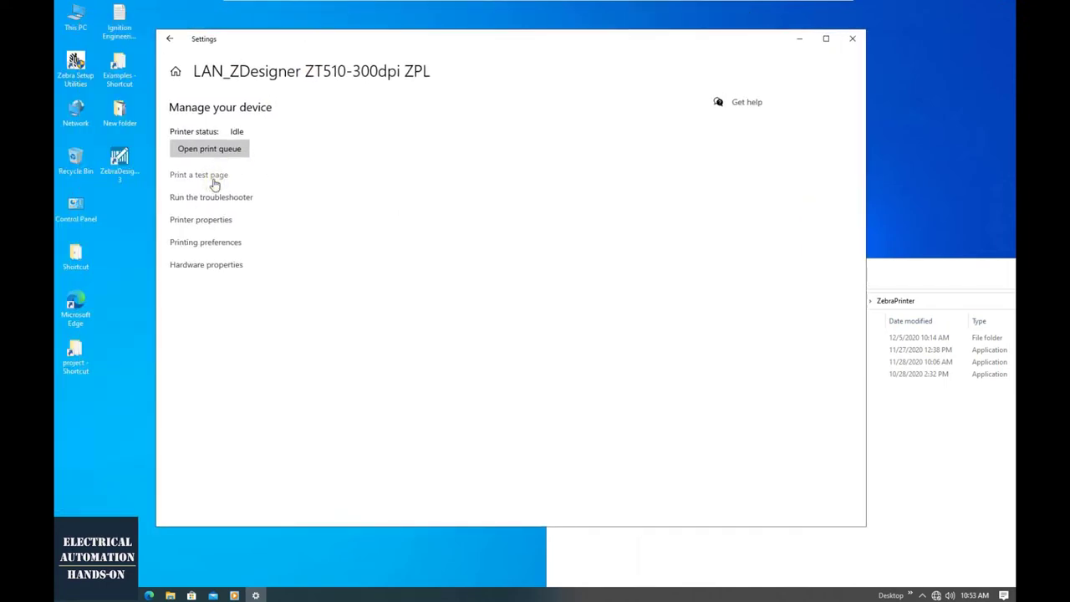
left_click(210, 222)
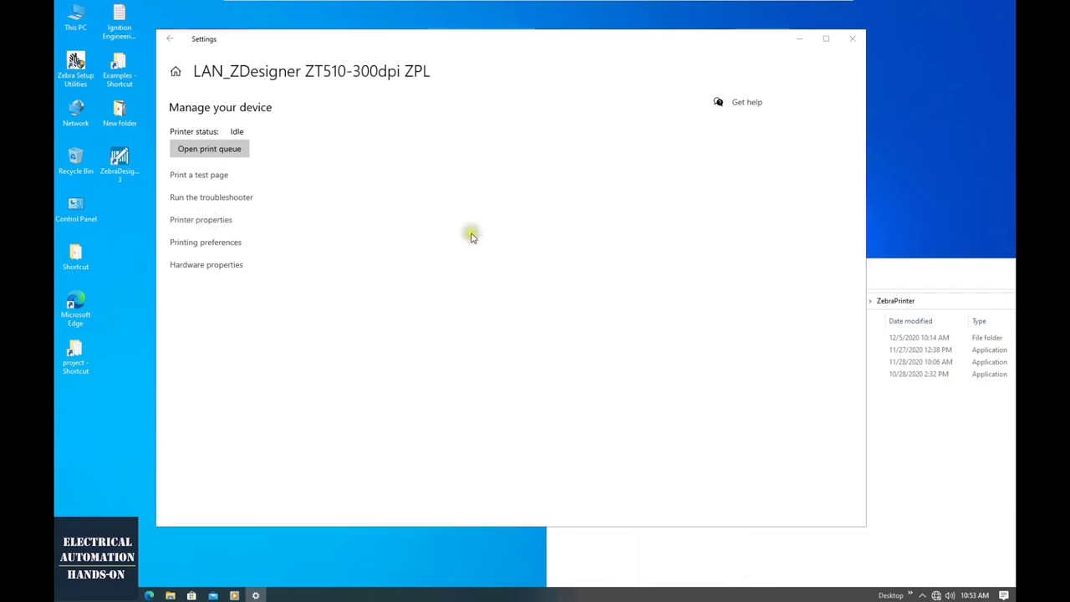
left_click_drag(466, 231, 589, 130)
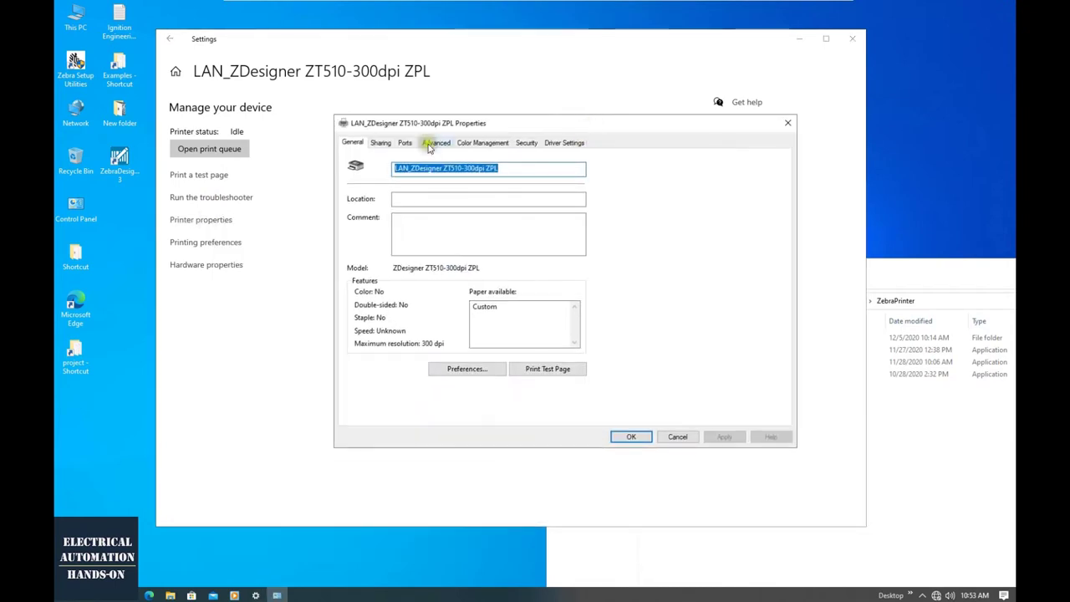
Step: Review the printer's General, Advanced, Color Management and Security properties, plus the Maintenance and Support driver settings
left_click(356, 147)
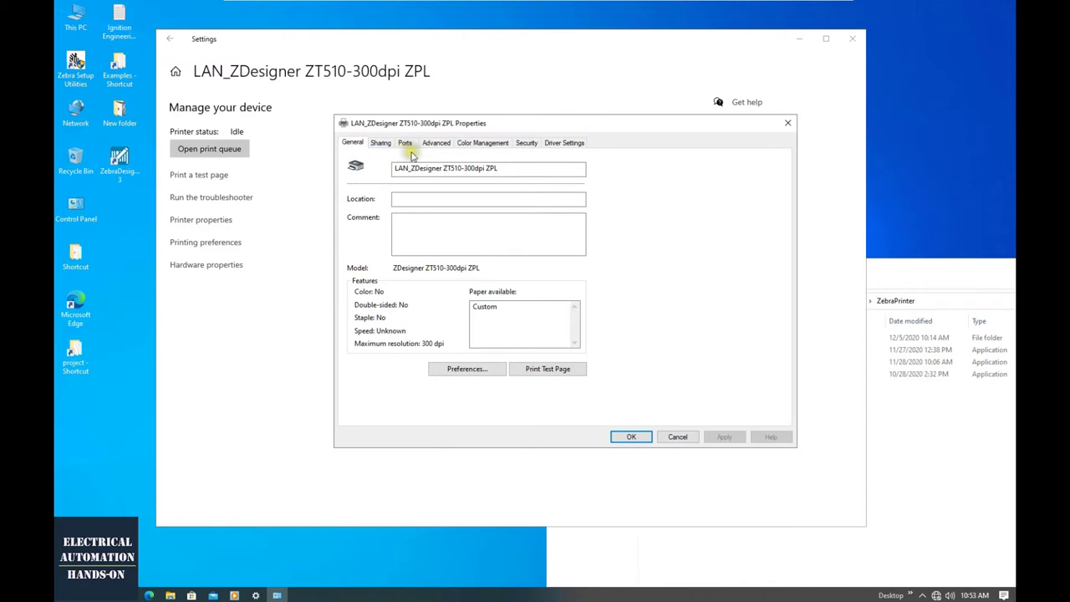
left_click(434, 143)
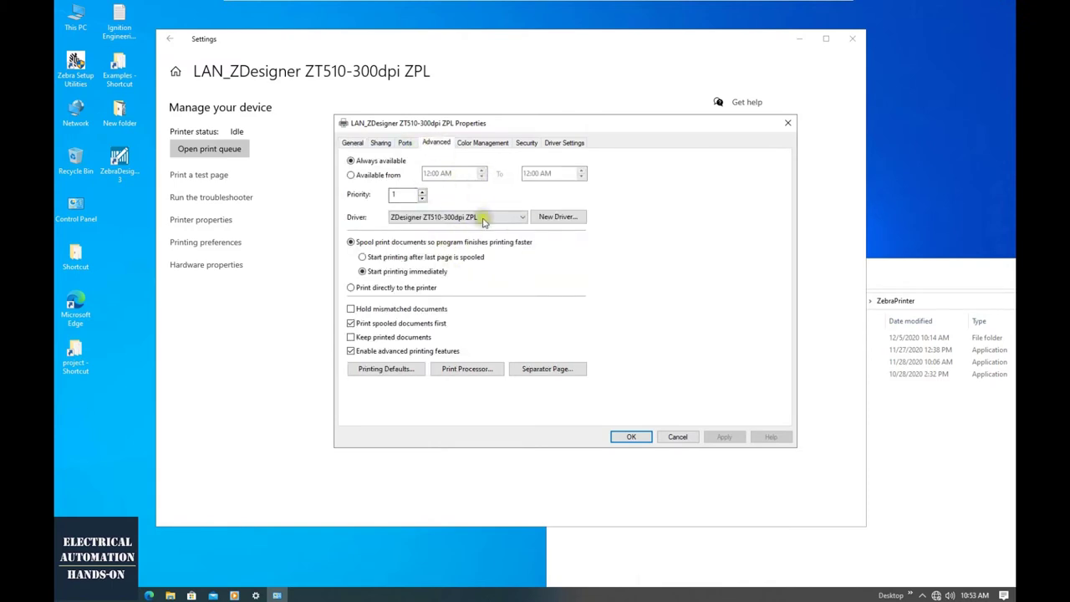
left_click(486, 142)
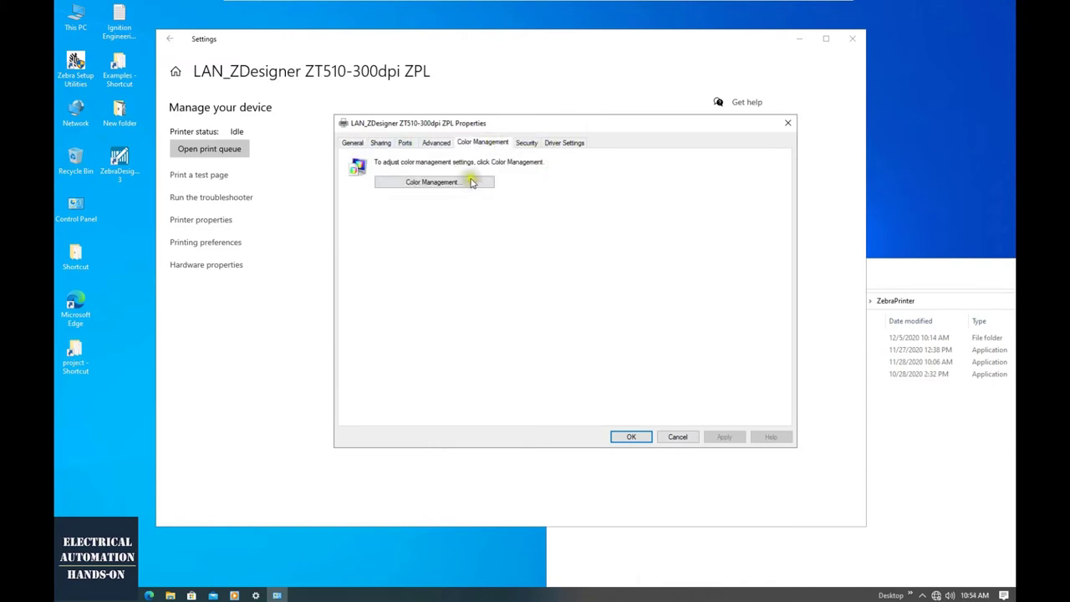
left_click(528, 142)
left_click(554, 144)
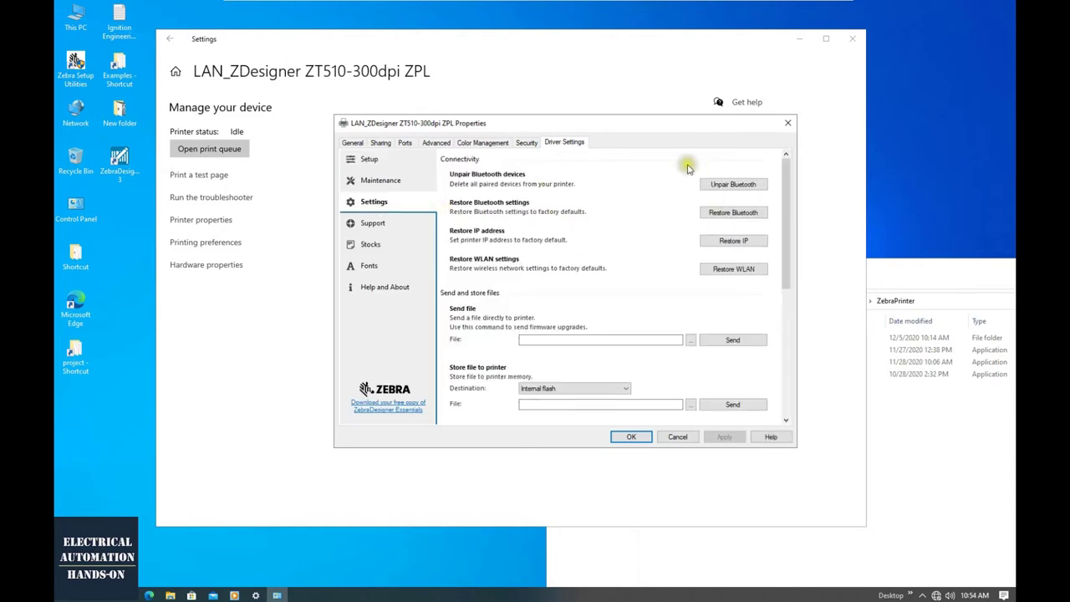
left_click(376, 181)
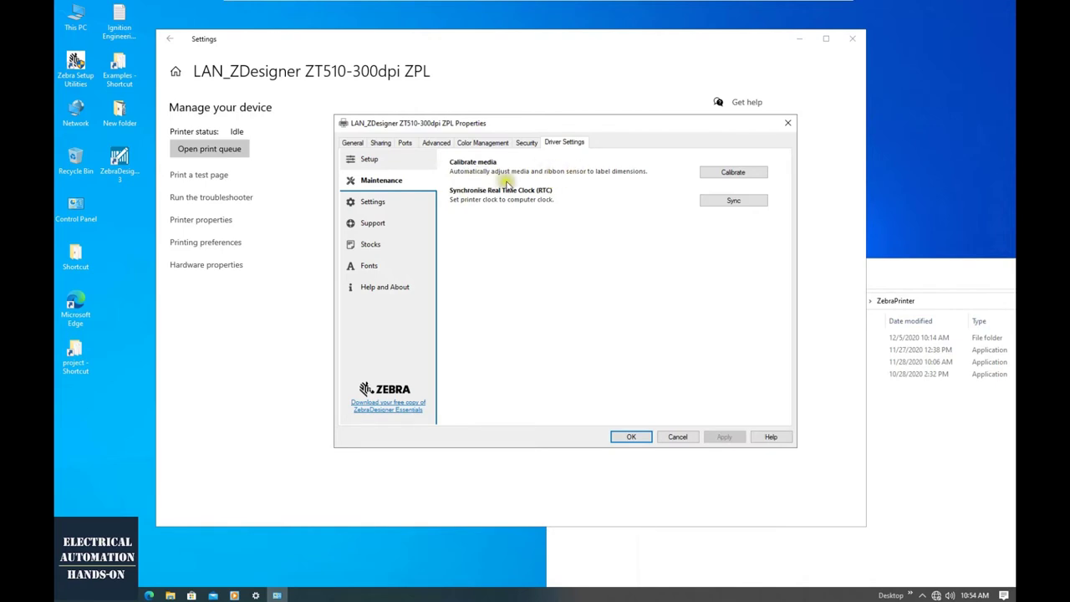
left_click(372, 220)
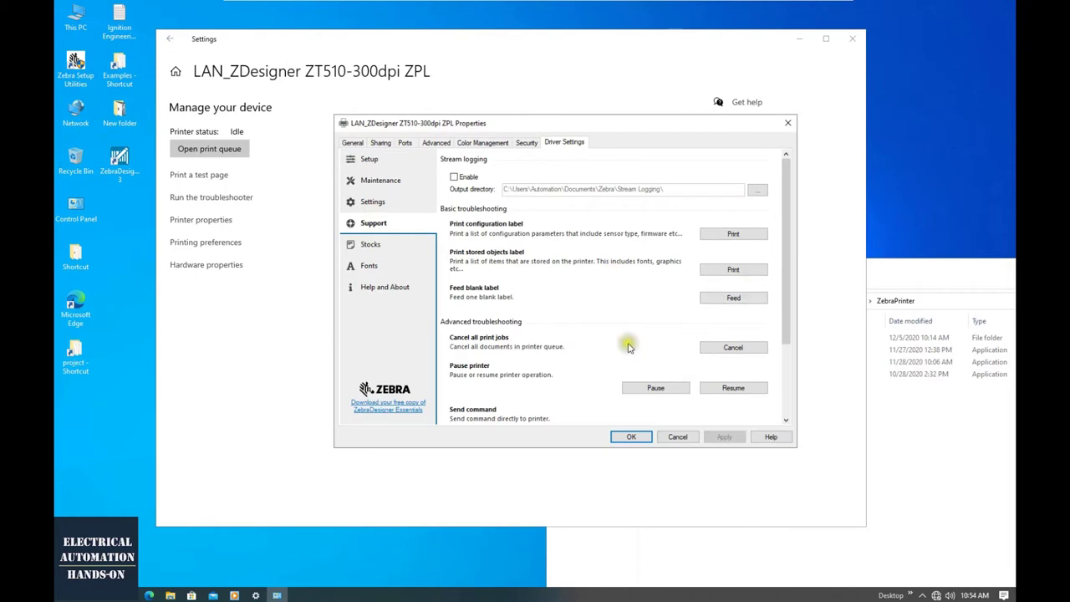
scroll(628, 346, "down", 3)
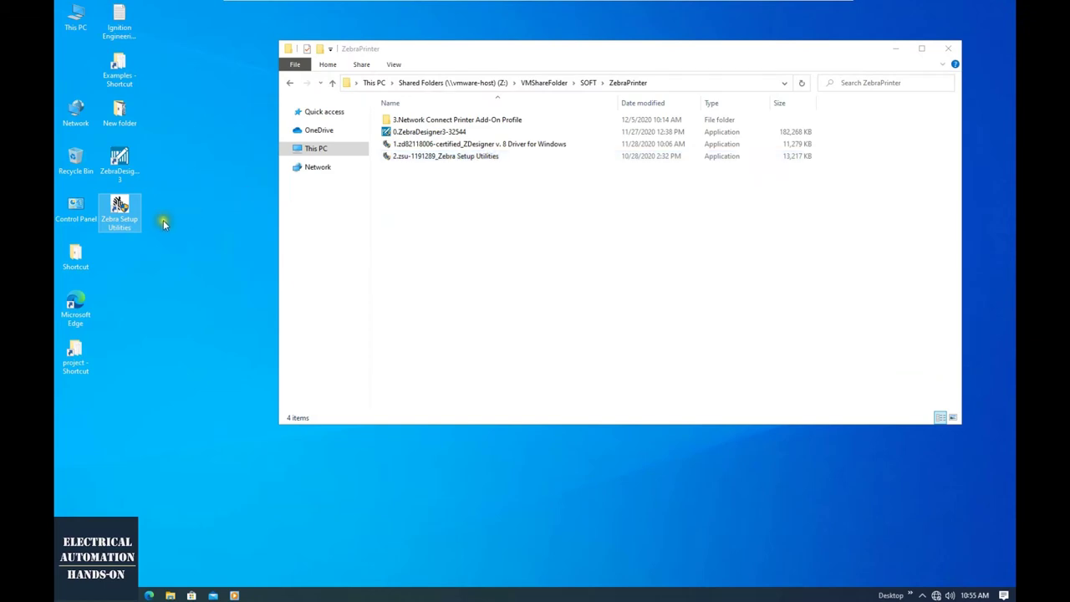
Step: Start Zebra Setup Utilities from its desktop shortcut, allow it to make changes, check the installed printer list, and close it
double_click(117, 211)
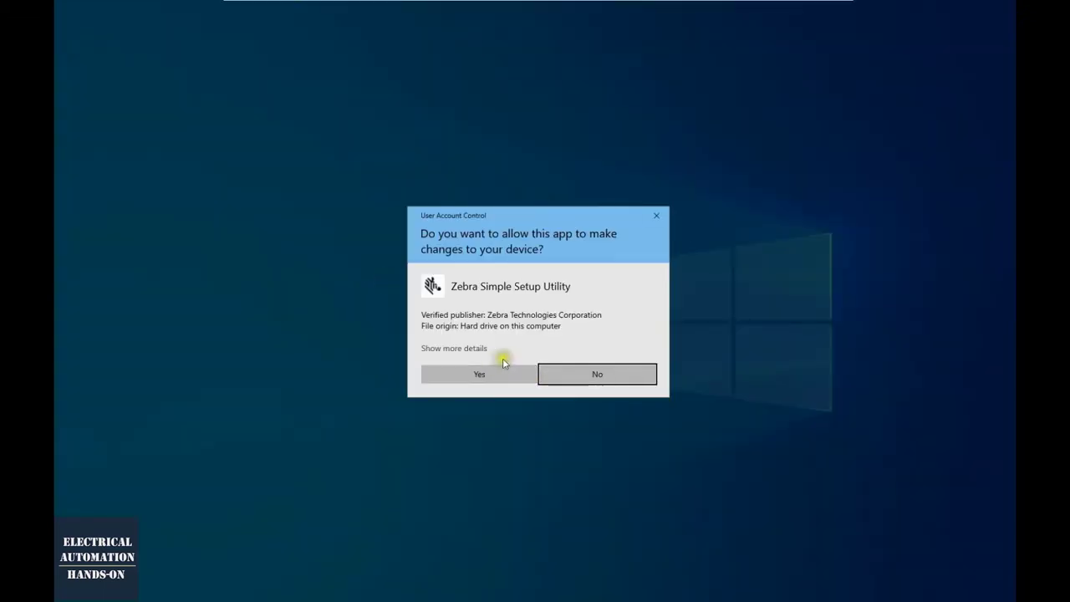
left_click(513, 372)
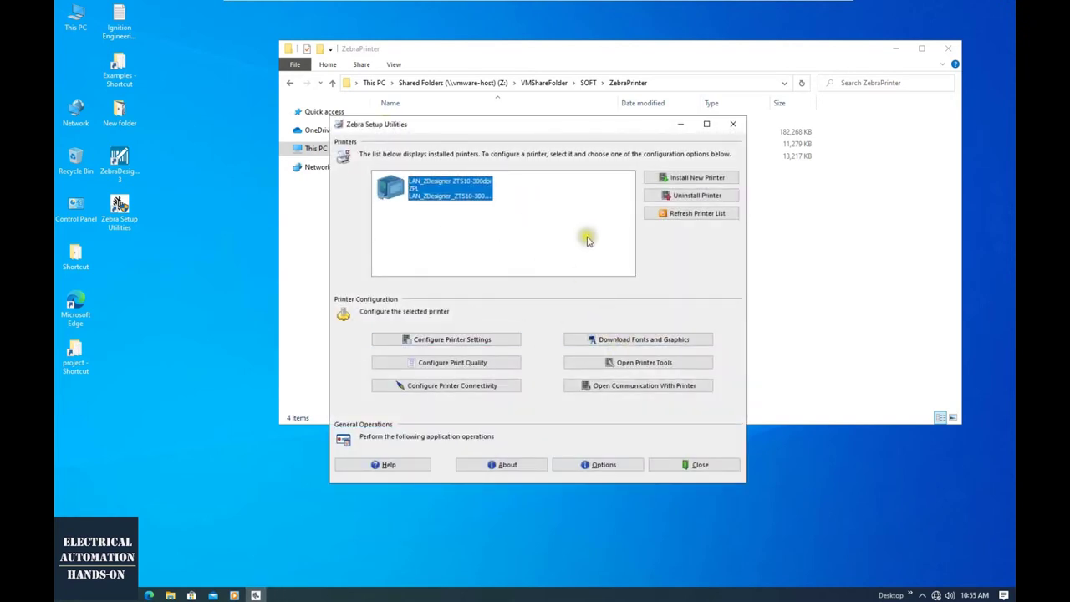
left_click(734, 124)
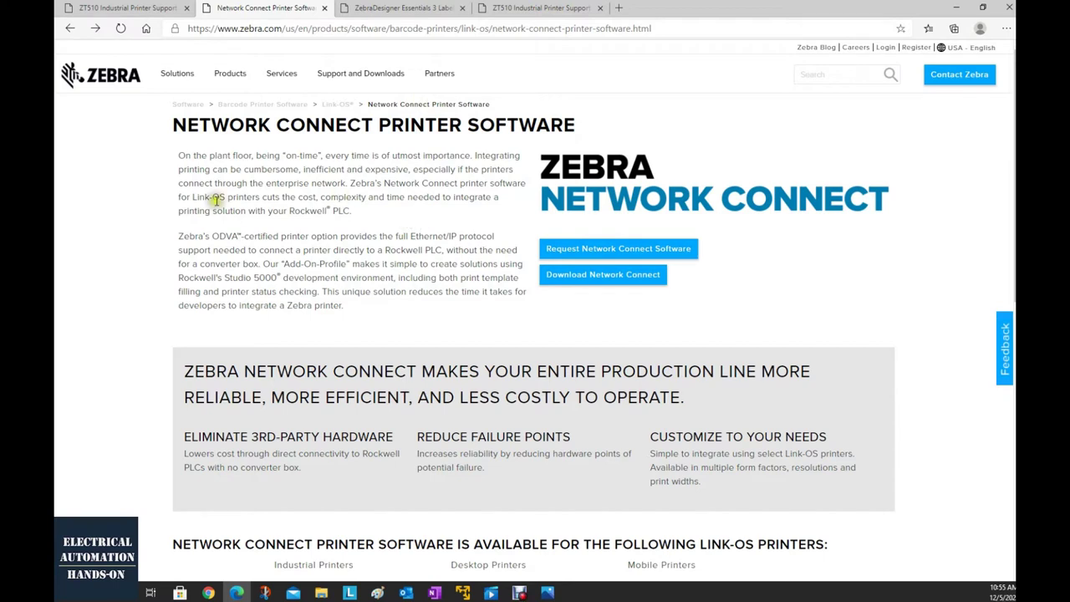
Step: Review the Network Connect software description for Link-OS printers, and open the page for requesting barcode printer developer tools
left_click_drag(193, 197, 228, 197)
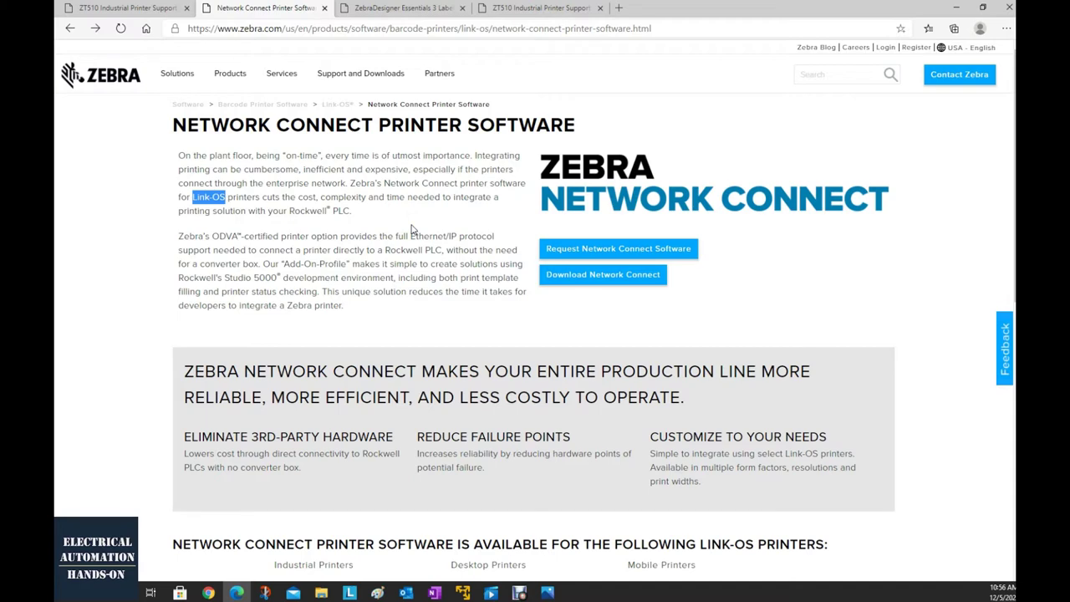
scroll(442, 232, "down", 2)
scroll(441, 232, "up", 2)
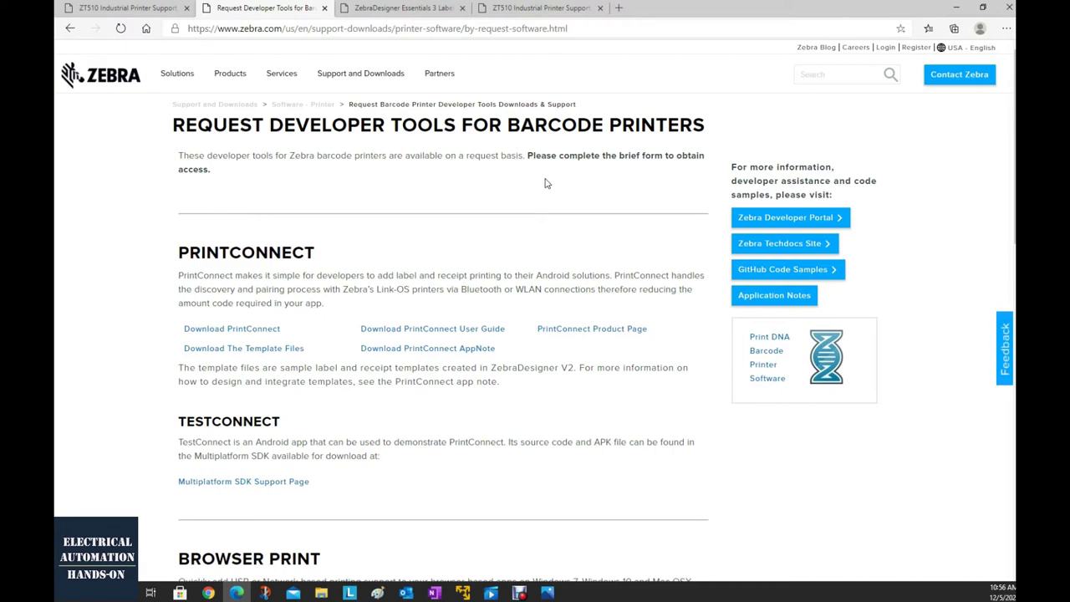
Step: Find the Network Connect section among the developer tools and download version 1.3 of the Network Connect Add-on Profile for Link-OS Printers
scroll(539, 189, "down", 1)
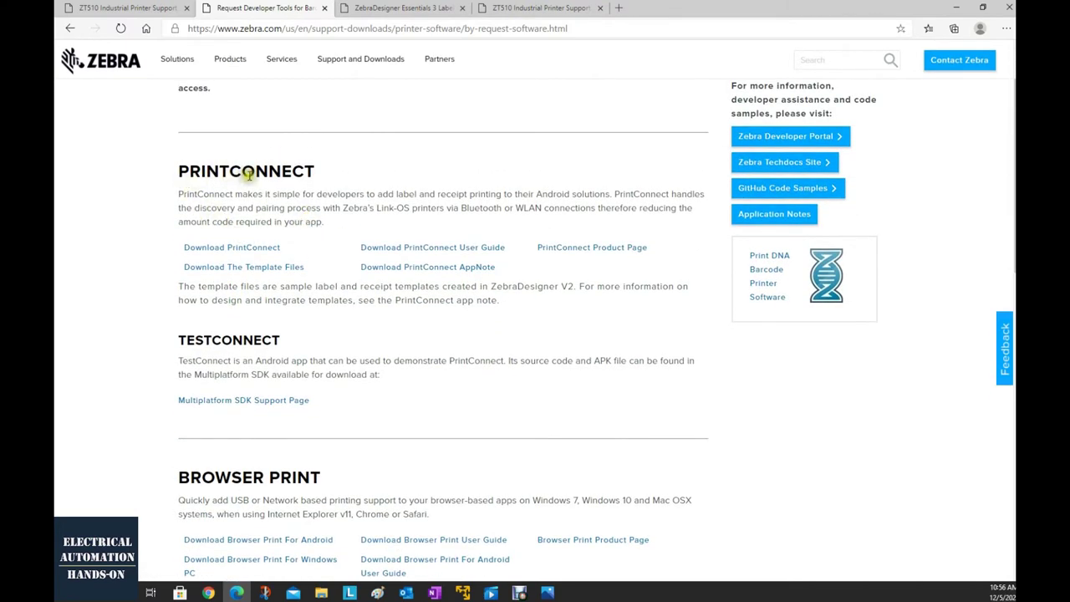
scroll(269, 321, "down", 1)
scroll(284, 276, "down", 4)
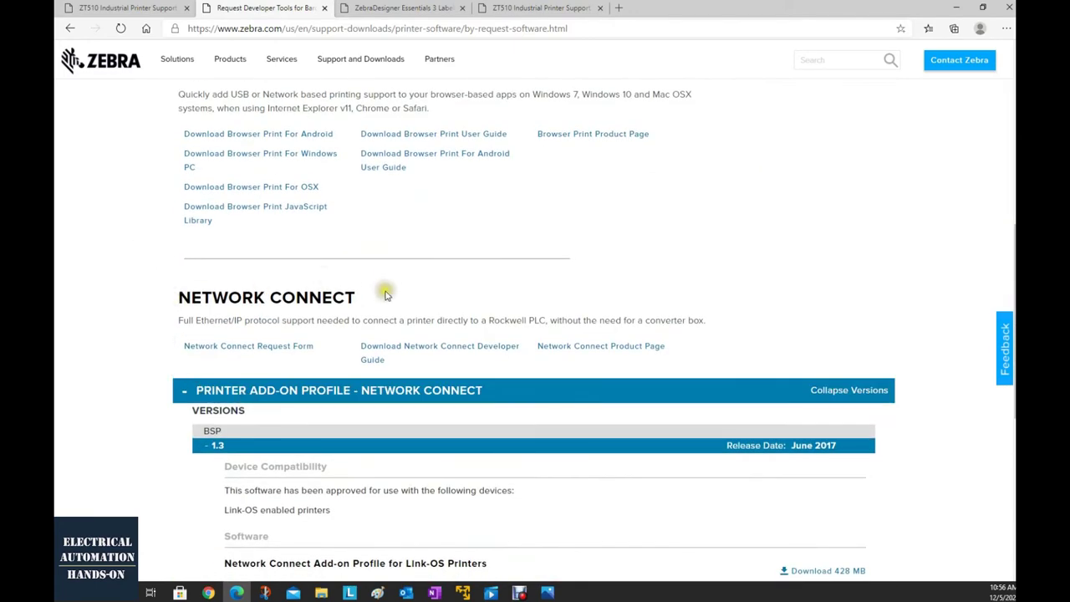
scroll(378, 301, "up", 2)
scroll(378, 301, "down", 3)
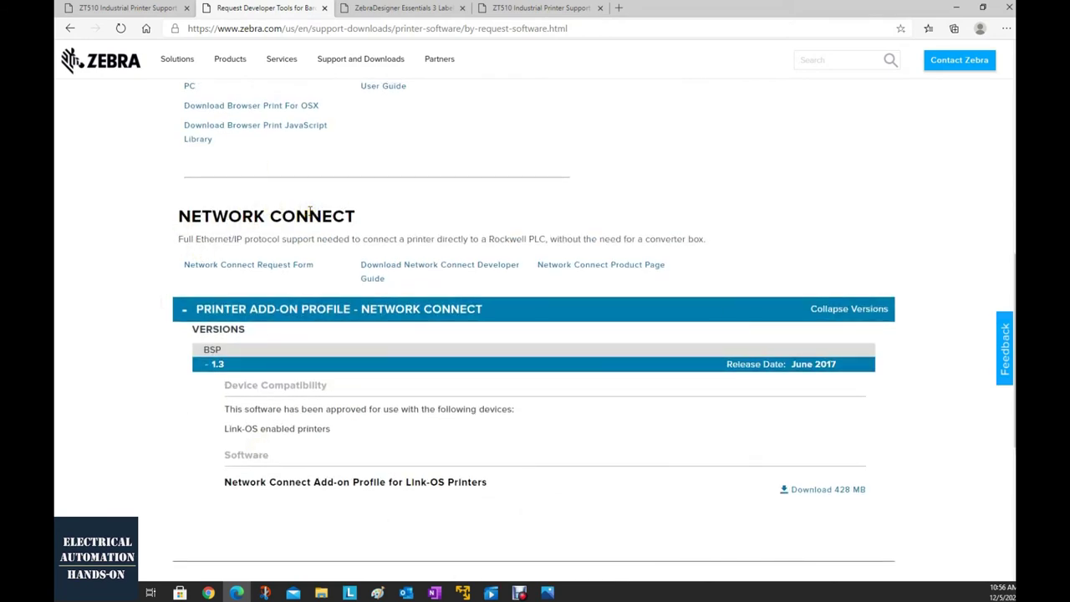
scroll(310, 212, "down", 1)
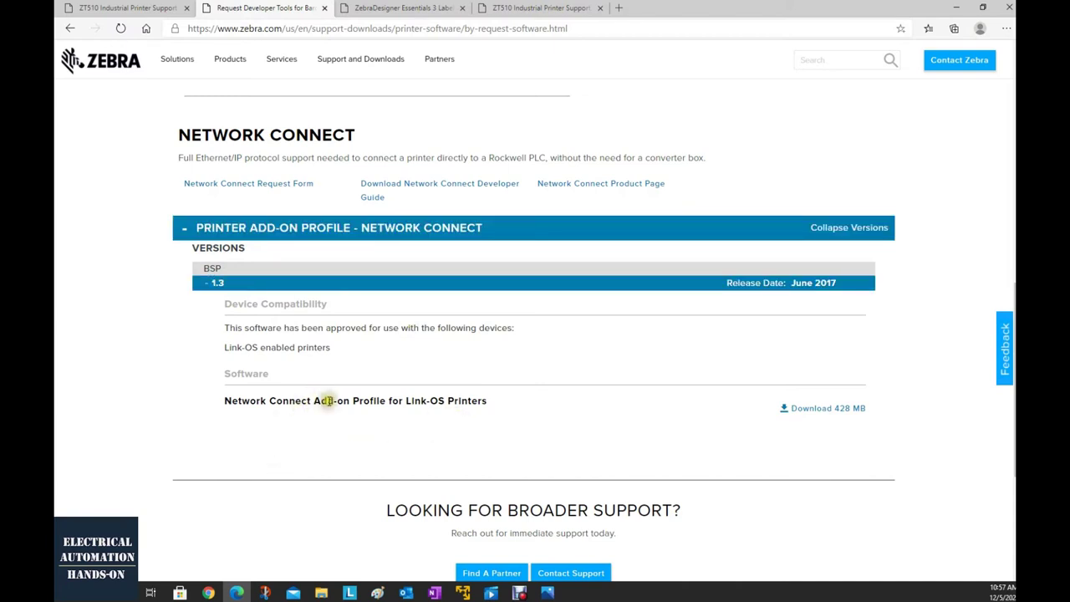
left_click(829, 411)
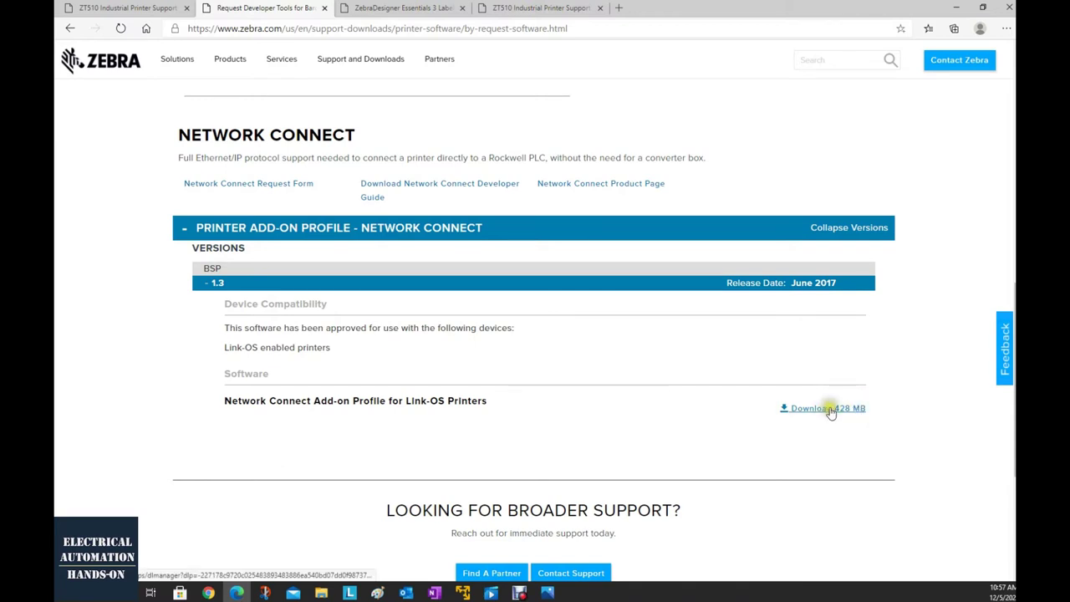